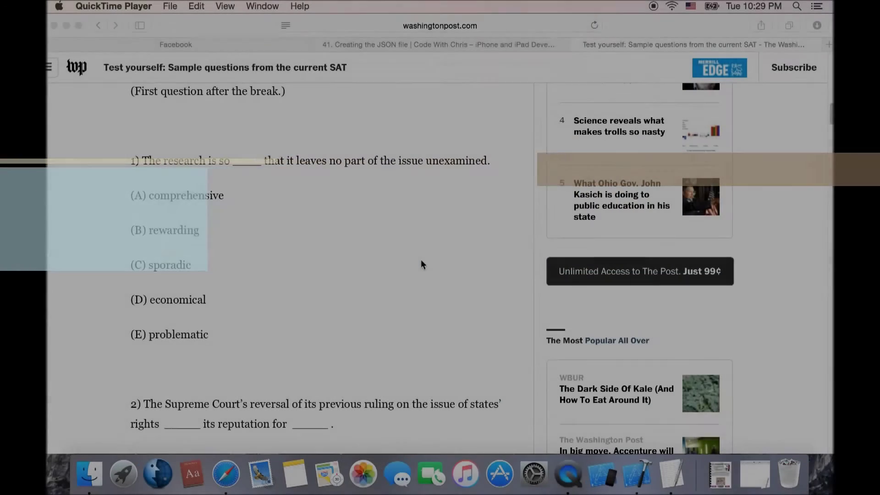
# Step: Scroll through the SAT sample questions, briefly open Xcode's welcome window, then return to Safari
pyautogui.scroll(-1, 388, 262)
pyautogui.scroll(-2, 387, 262)
pyautogui.scroll(-10, 387, 262)
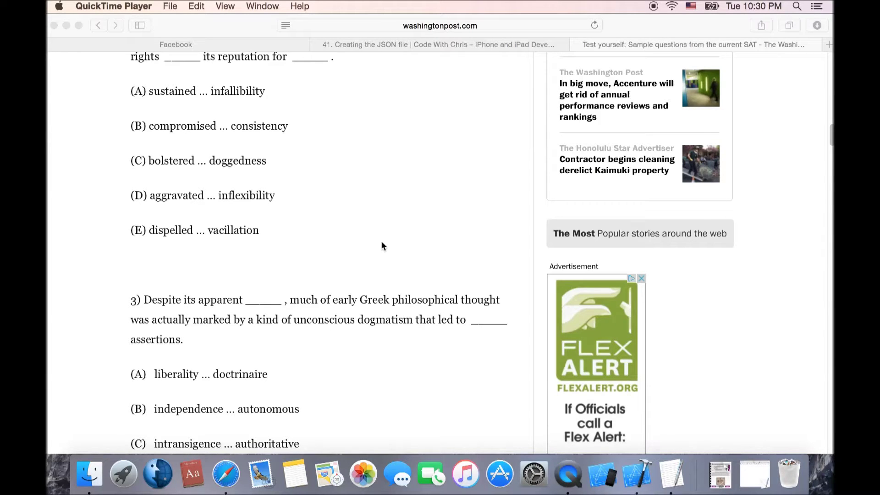
pyautogui.scroll(5, 373, 241)
pyautogui.scroll(5, 372, 245)
pyautogui.scroll(10, 371, 247)
pyautogui.scroll(-10, 381, 259)
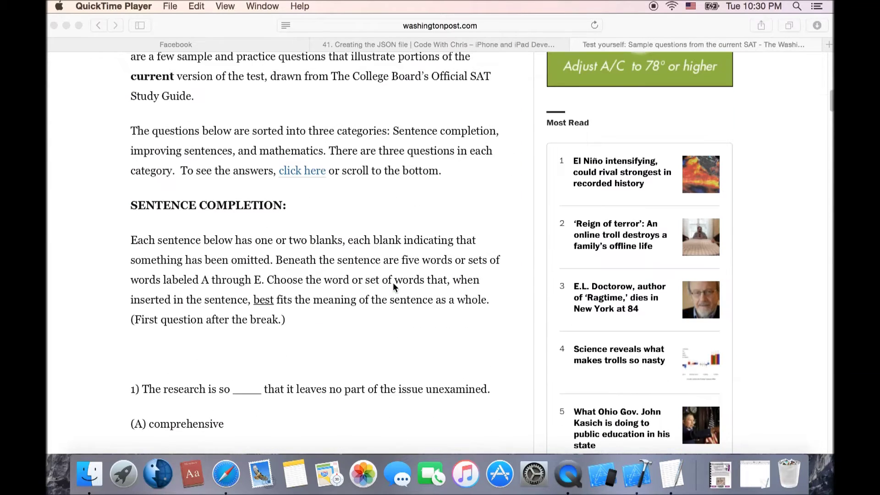
pyautogui.click(641, 478)
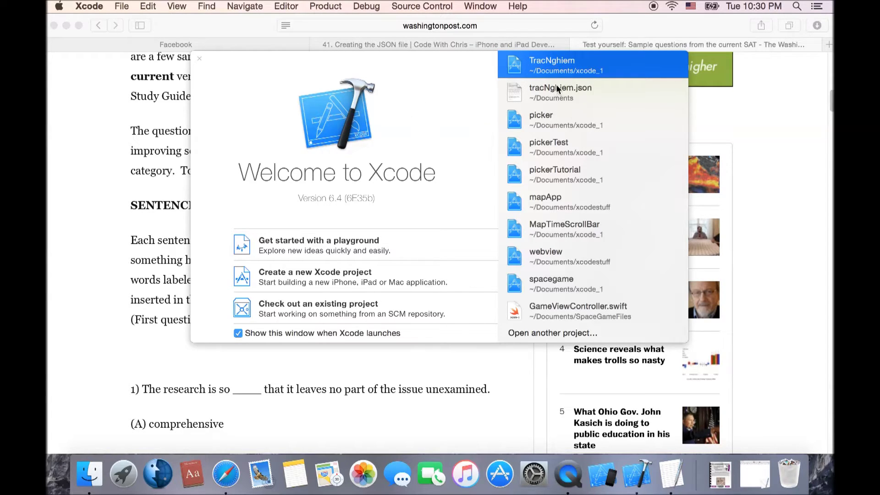
pyautogui.click(106, 169)
# Step: Review the SAT questions page again, then bring up Launchpad to pick an editor
pyautogui.scroll(1, 328, 324)
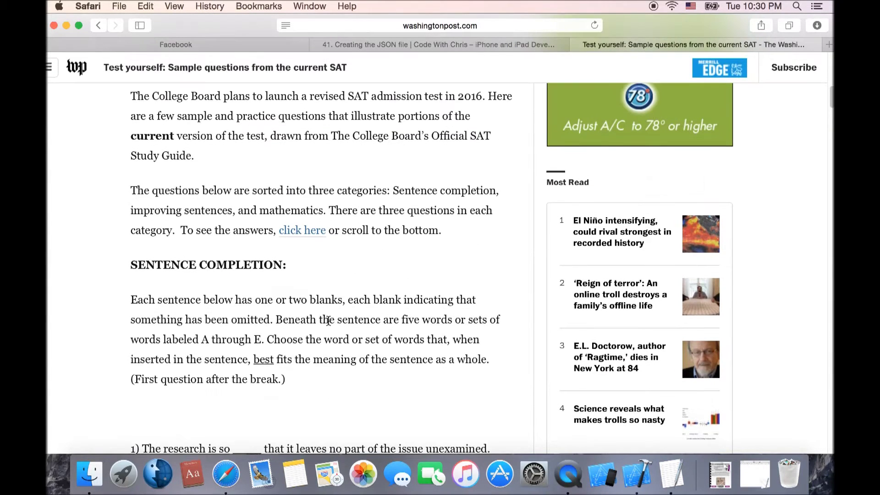
pyautogui.scroll(-5, 328, 324)
pyautogui.scroll(-5, 328, 320)
pyautogui.scroll(5, 328, 318)
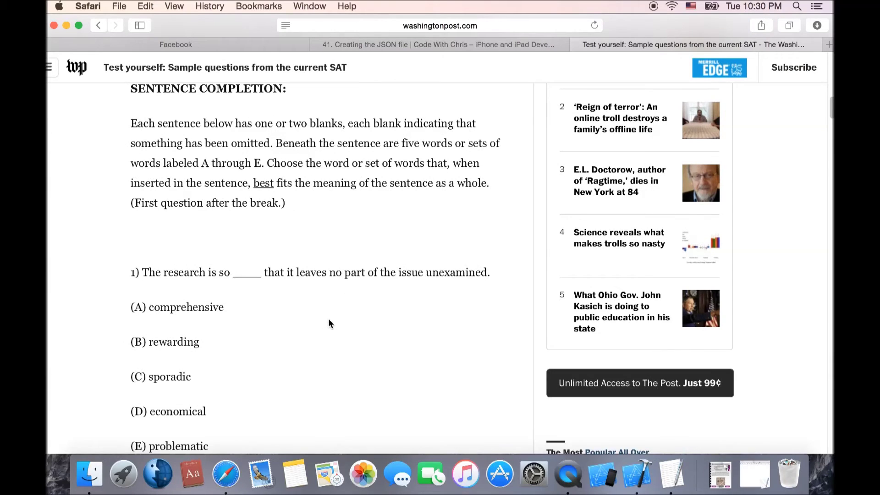
pyautogui.scroll(1, 328, 320)
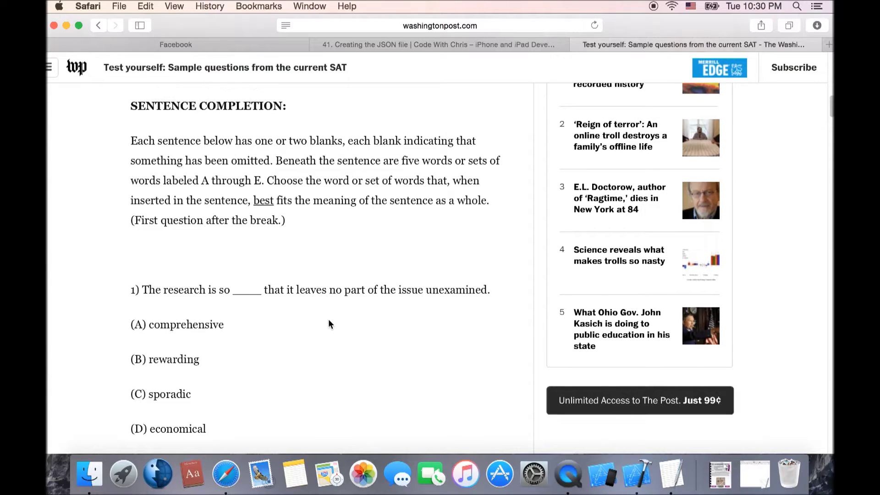
pyautogui.scroll(-2, 327, 321)
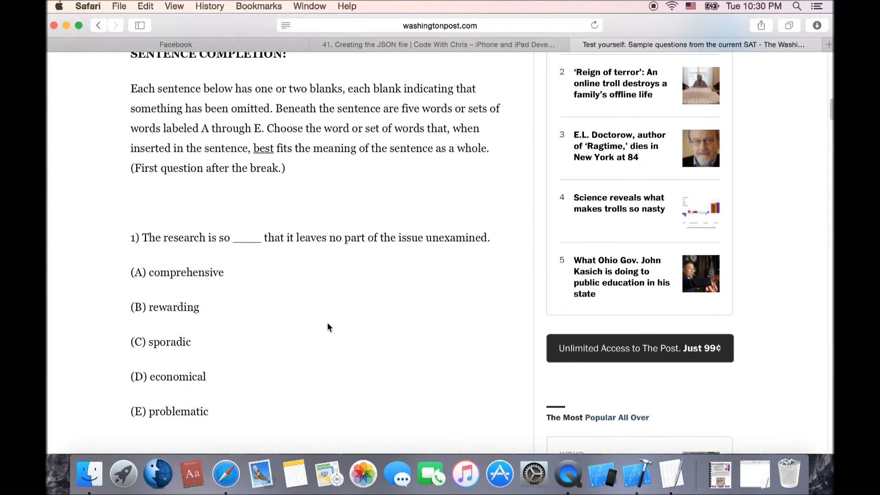
pyautogui.scroll(-5, 327, 326)
pyautogui.scroll(9, 327, 325)
pyautogui.scroll(5, 329, 326)
pyautogui.scroll(-9, 330, 326)
pyautogui.scroll(-3, 334, 323)
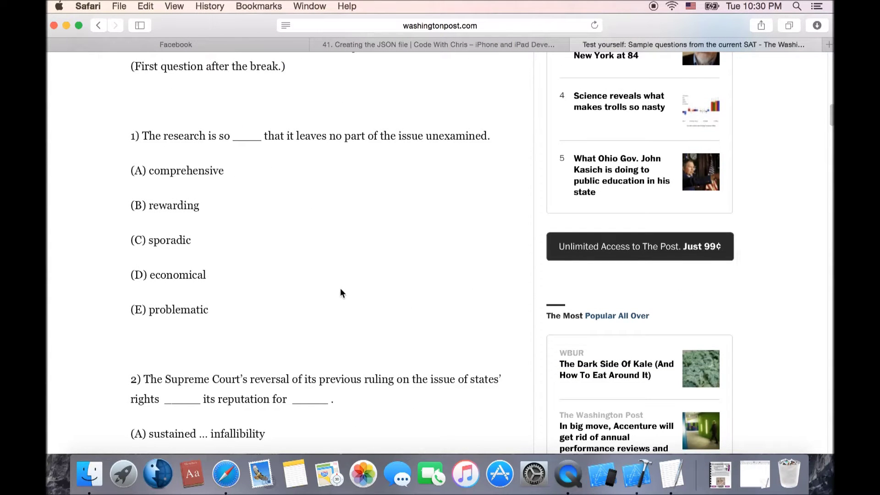
pyautogui.scroll(2, 329, 292)
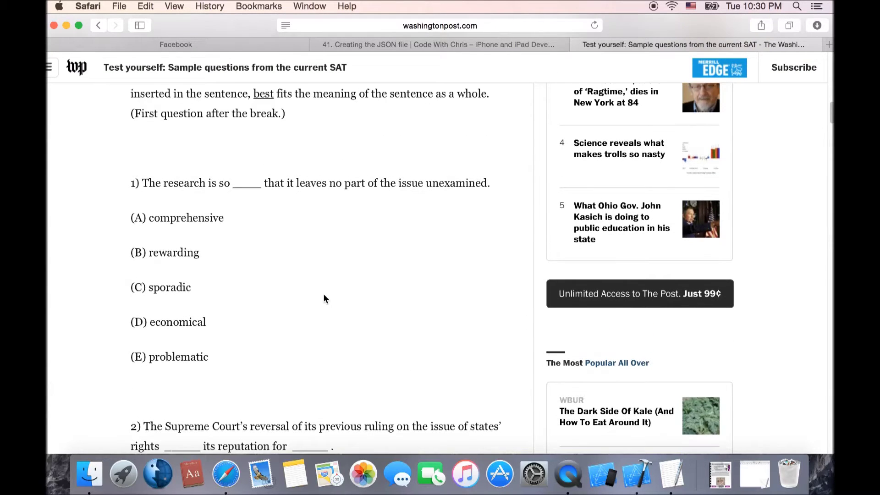
pyautogui.scroll(-3, 324, 295)
pyautogui.scroll(-4, 323, 296)
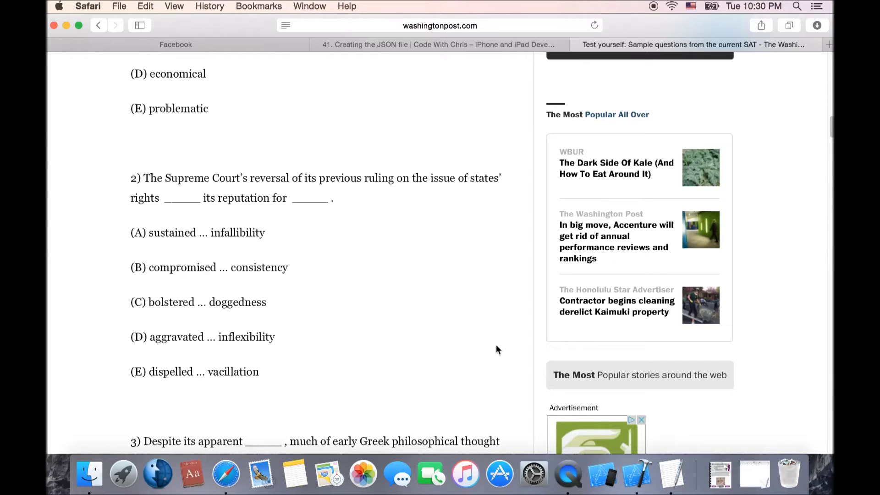
pyautogui.press('F4')
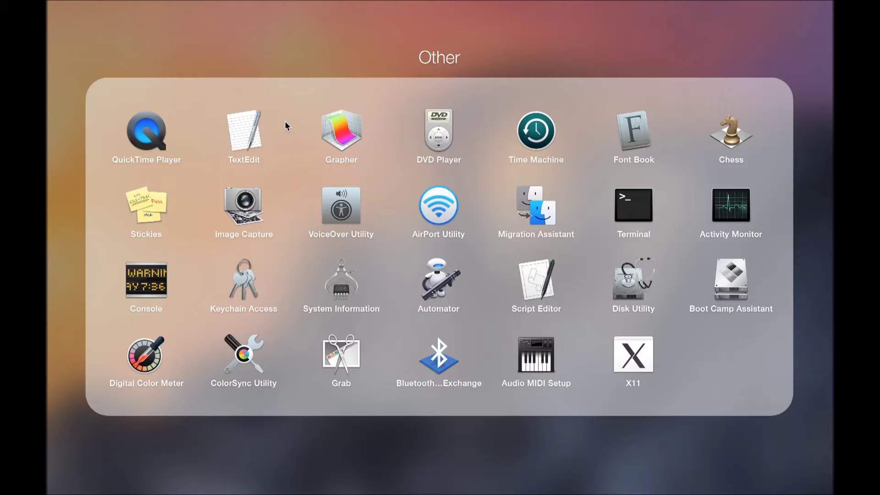
# Step: Launch TextEdit with a blank document, enlarge its window and move it right
pyautogui.click(245, 139)
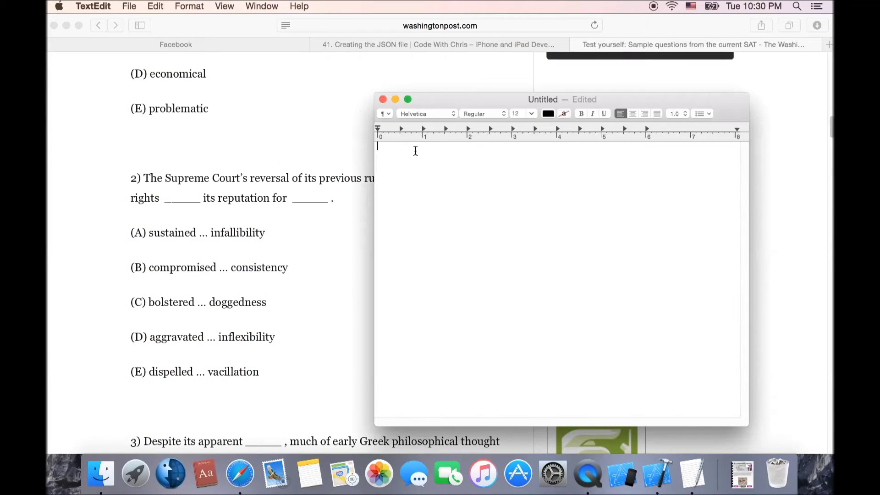
pyautogui.moveTo(374, 93); pyautogui.dragTo(292, 60)
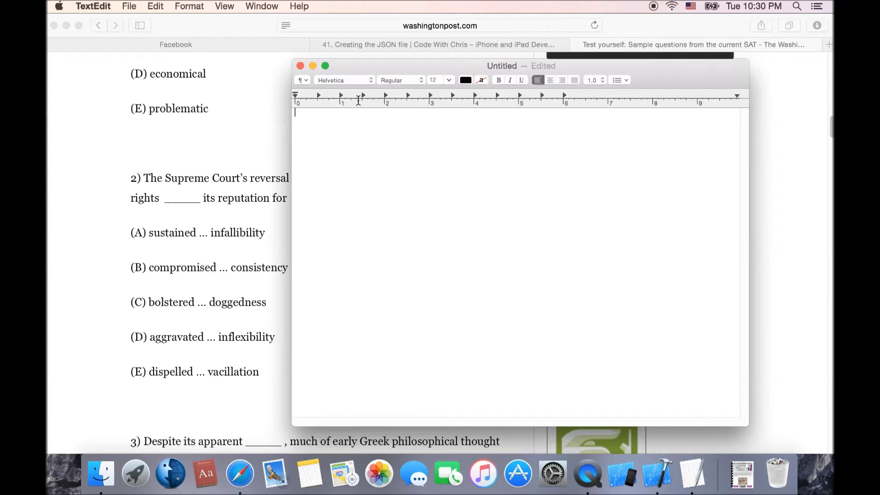
pyautogui.moveTo(393, 65); pyautogui.dragTo(442, 68)
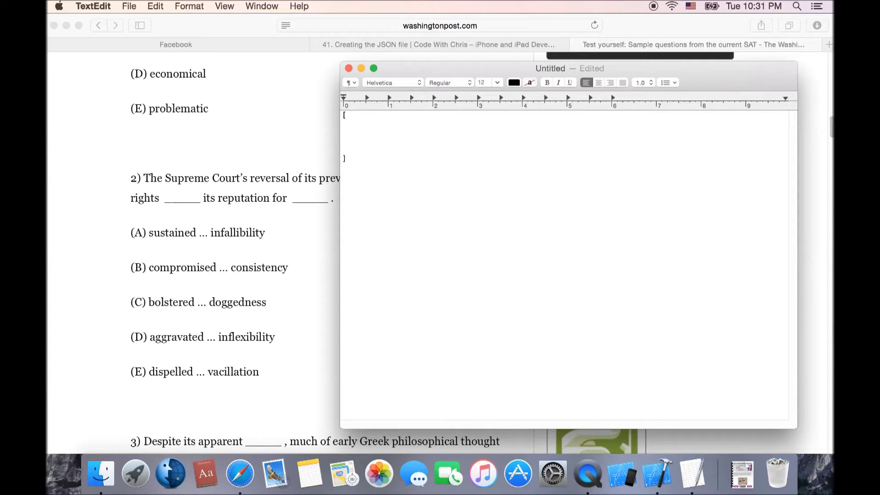
# Step: Add blank lines inside the [ ] array and an indented { for the first object
pyautogui.click(344, 130)
pyautogui.press('Return')
pyautogui.press('Return')
pyautogui.press('Return')
pyautogui.press('Up')
pyautogui.press('Up')
pyautogui.press('Up')
pyautogui.press('Tab')
pyautogui.write('{')
# Step: Add a second { } object and indented blank lines inside the objects
pyautogui.press('Return')
pyautogui.write('{')
pyautogui.press('Return')
pyautogui.press('Tab')
pyautogui.write('}')
pyautogui.click(366, 133)
pyautogui.press('Return')
pyautogui.press('Return')
pyautogui.press('Tab')
pyautogui.click(280, 116)
# Step: Review the SAT page, then type an empty "":"" key-value pair into the first object
pyautogui.scroll(-5, 292, 139)
pyautogui.scroll(15, 292, 139)
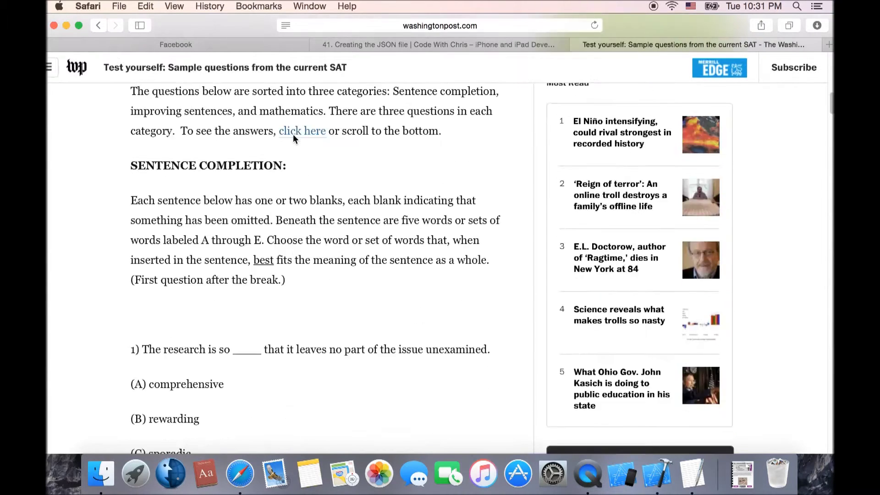
pyautogui.scroll(5, 292, 133)
pyautogui.scroll(1, 293, 133)
pyautogui.scroll(3, 298, 143)
pyautogui.scroll(-4, 296, 156)
pyautogui.scroll(-6, 293, 166)
pyautogui.scroll(-1, 297, 166)
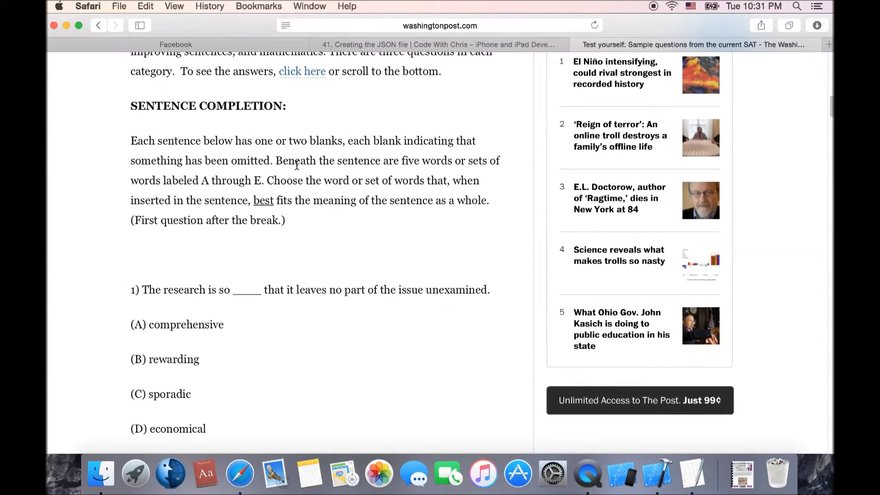
pyautogui.scroll(-2, 297, 166)
pyautogui.scroll(-3, 297, 165)
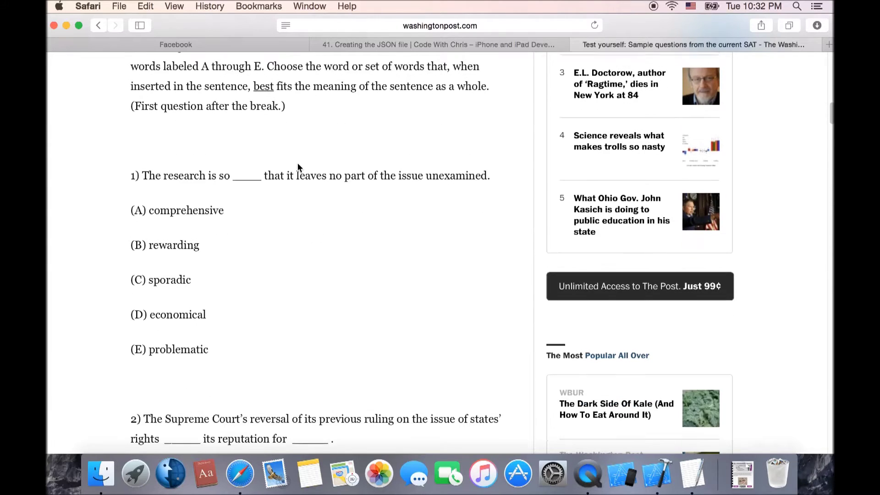
pyautogui.scroll(-2, 301, 163)
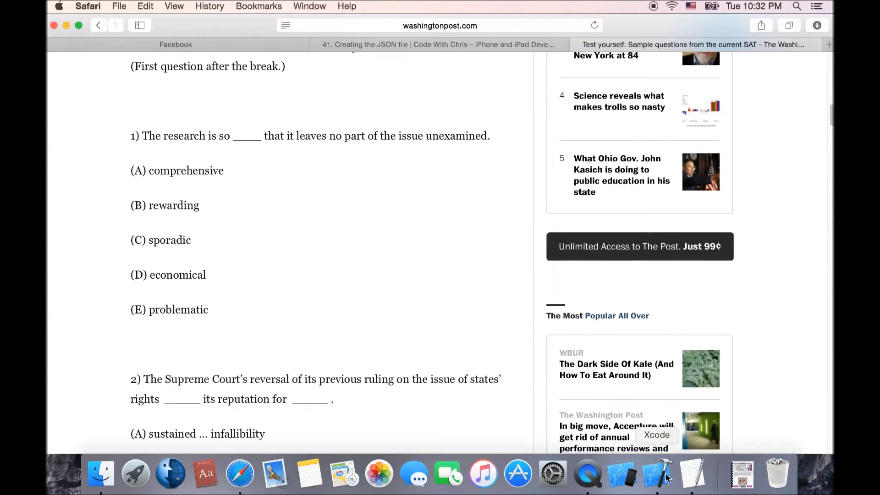
pyautogui.click(692, 474)
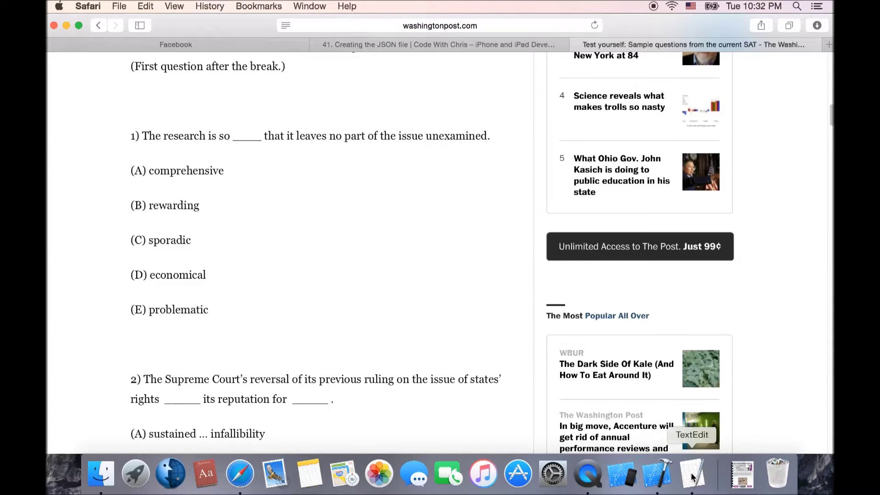
pyautogui.write('""')
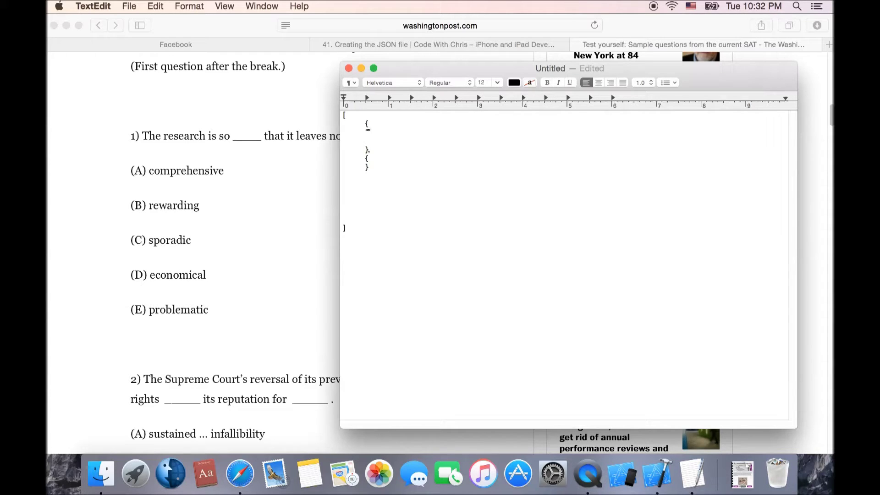
pyautogui.write(':')
pyautogui.write('"')
pyautogui.write('"')
# Step: Select all the JSON text and set its font size to 18 point
pyautogui.moveTo(368, 222); pyautogui.dragTo(344, 113)
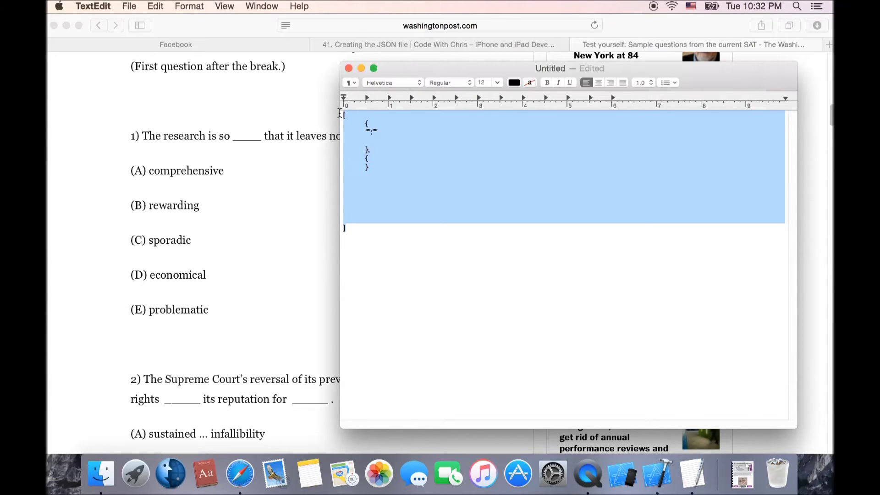
pyautogui.click(497, 82)
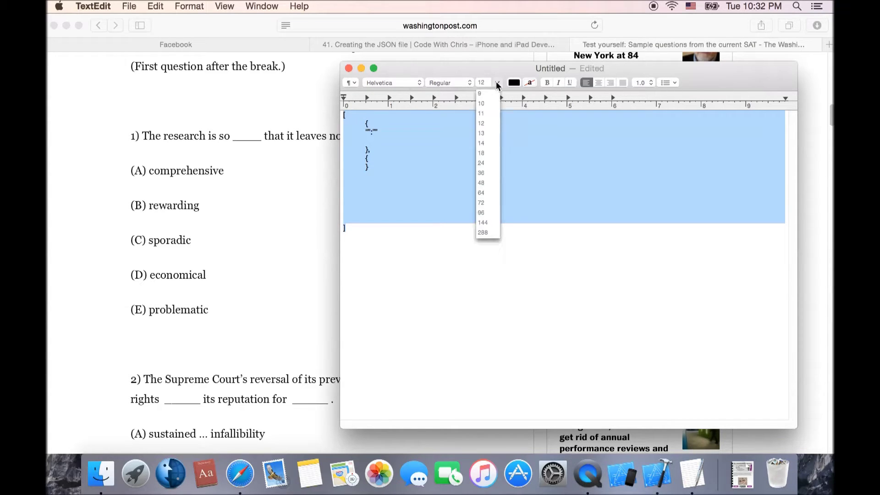
pyautogui.click(481, 153)
pyautogui.click(385, 151)
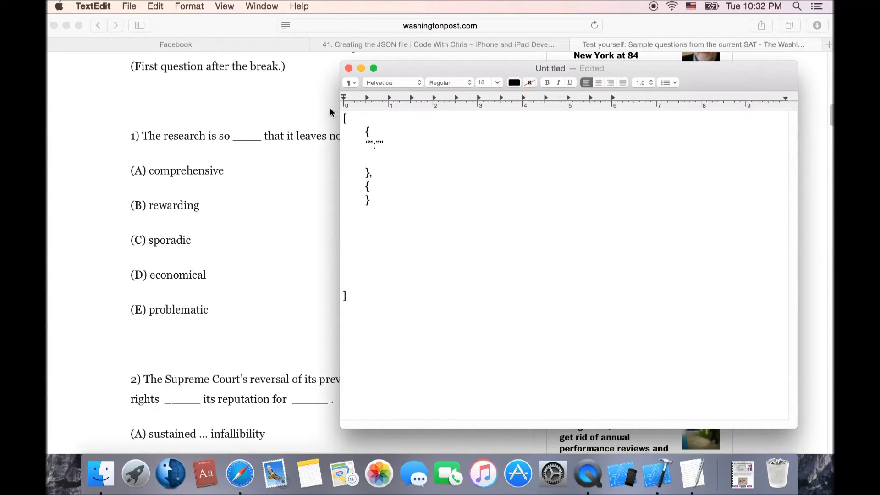
pyautogui.click(215, 30)
pyautogui.scroll(10, 832, 87)
# Step: Place the TextEdit window beside the Safari page and make it taller
pyautogui.moveTo(831, 93)
pyautogui.mouseDown()
pyautogui.moveTo(831, 113)
pyautogui.moveTo(549, 124)
pyautogui.mouseUp()
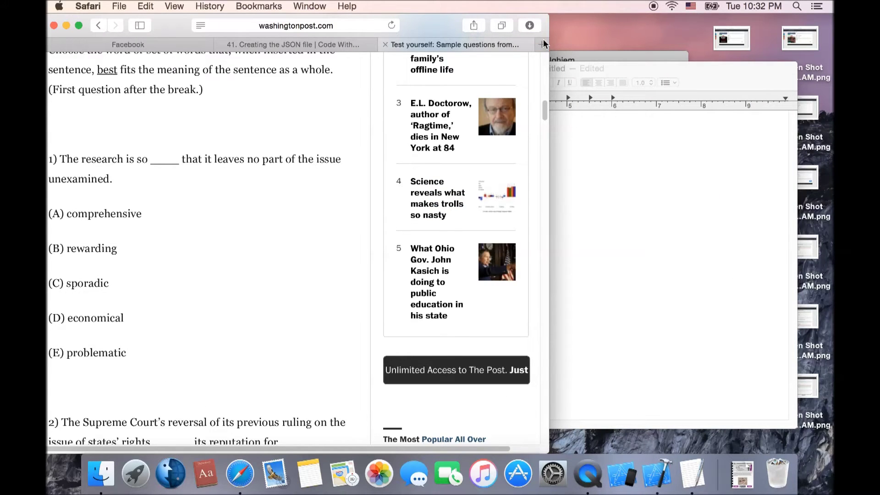
pyautogui.moveTo(700, 75); pyautogui.dragTo(735, 19)
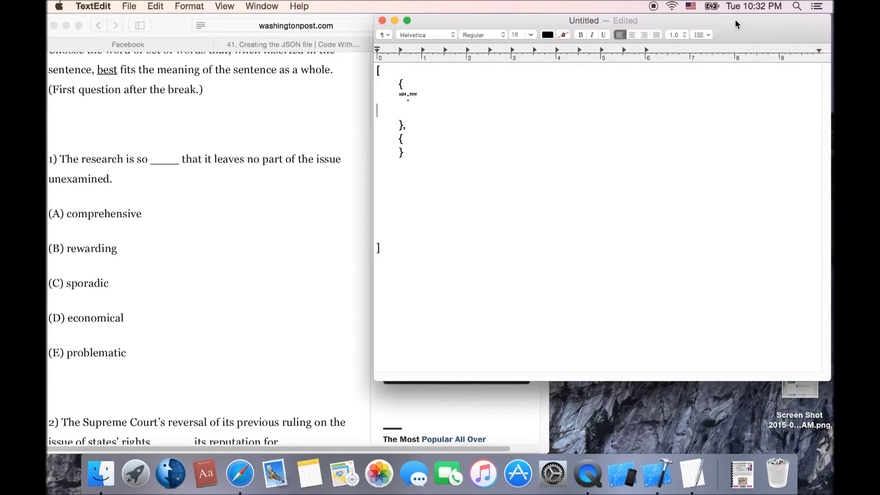
pyautogui.moveTo(647, 380); pyautogui.dragTo(645, 470)
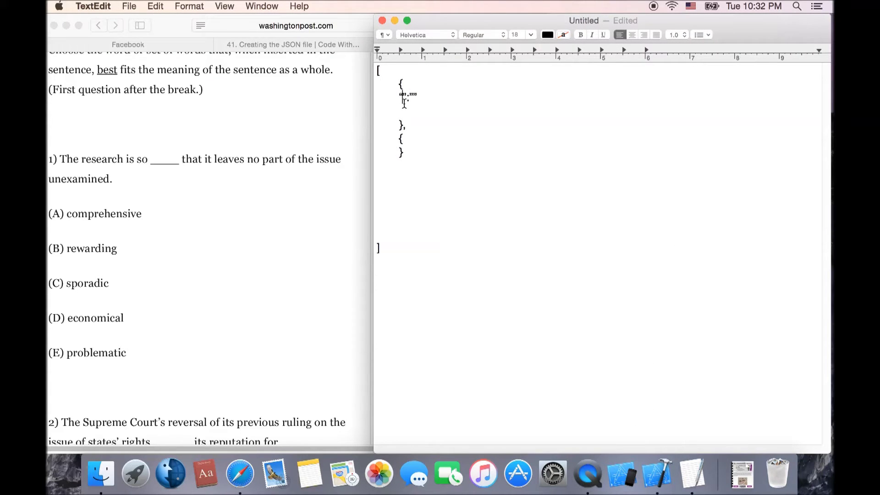
# Step: Name the first key "question", repair its empty value quotes, and select question 1 in Safari
pyautogui.write('question')
pyautogui.press('Left')
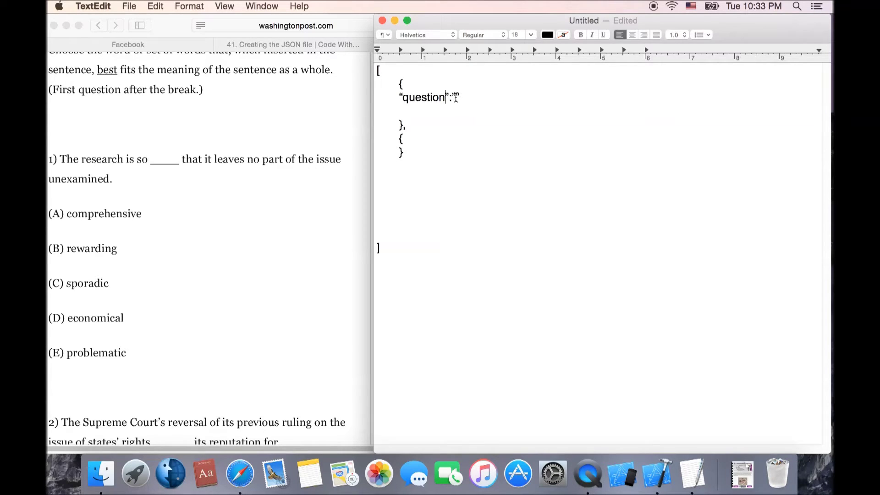
pyautogui.hotkey('shift', 'Down')
pyautogui.press('BackSpace')
pyautogui.press('BackSpace')
pyautogui.write('"')
pyautogui.write('"')
pyautogui.write('The e')
pyautogui.press('BackSpace')
pyautogui.write('eaw')
pyautogui.press('BackSpace')
pyautogui.press('BackSpace')
pyautogui.press('BackSpace')
pyautogui.press('BackSpace')
pyautogui.press('BackSpace')
pyautogui.press('BackSpace')
pyautogui.press('BackSpace')
pyautogui.click(122, 180)
pyautogui.moveTo(113, 180); pyautogui.dragTo(61, 160)
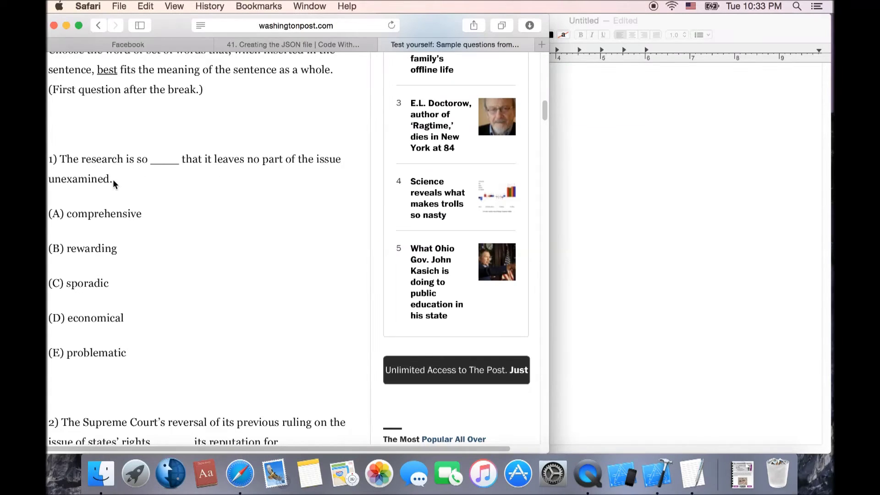
# Step: Copy question 1's sentence from Safari and paste it as the question value
pyautogui.rightClick(77, 158)
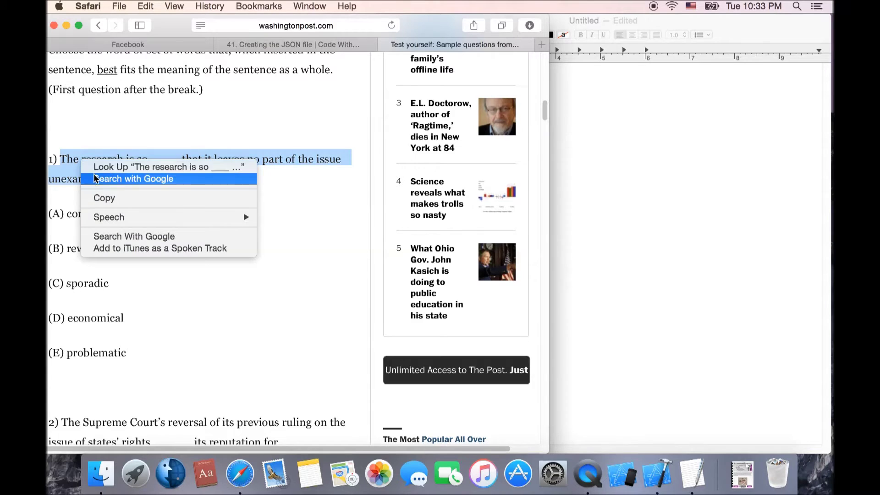
pyautogui.click(97, 198)
pyautogui.click(590, 133)
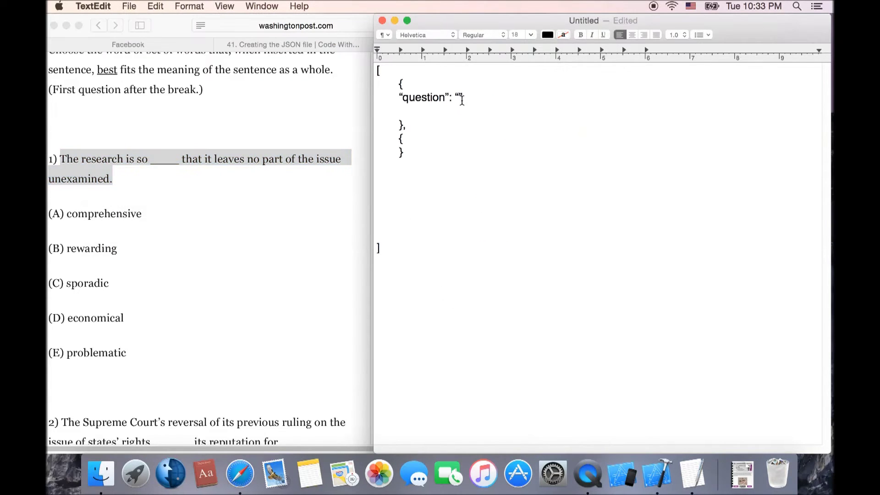
pyautogui.press('super+v')
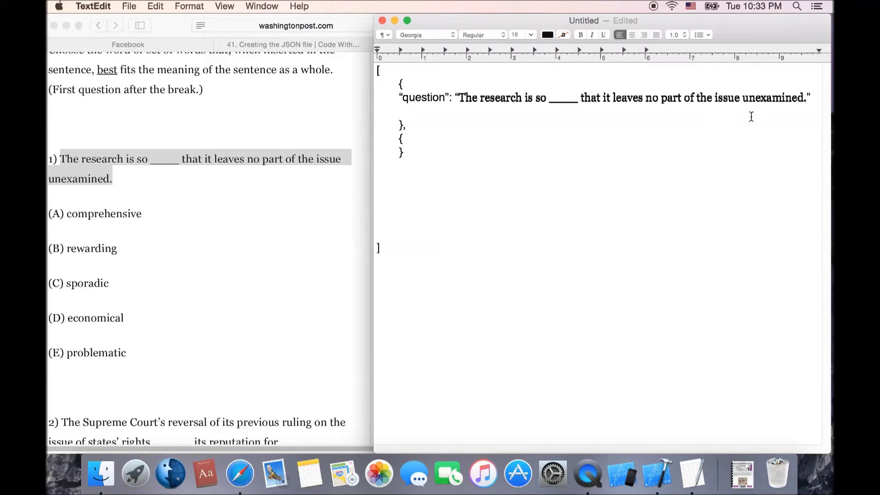
# Step: Add a comma and a new indented "answers" key below the question
pyautogui.click(807, 100)
pyautogui.write(',')
pyautogui.press('Return')
pyautogui.press('Tab')
pyautogui.write('"')
pyautogui.write('"')
pyautogui.click(403, 110)
pyautogui.write('ANS')
pyautogui.press('BackSpace')
pyautogui.press('BackSpace')
pyautogui.press('BackSpace')
pyautogui.write('answer')
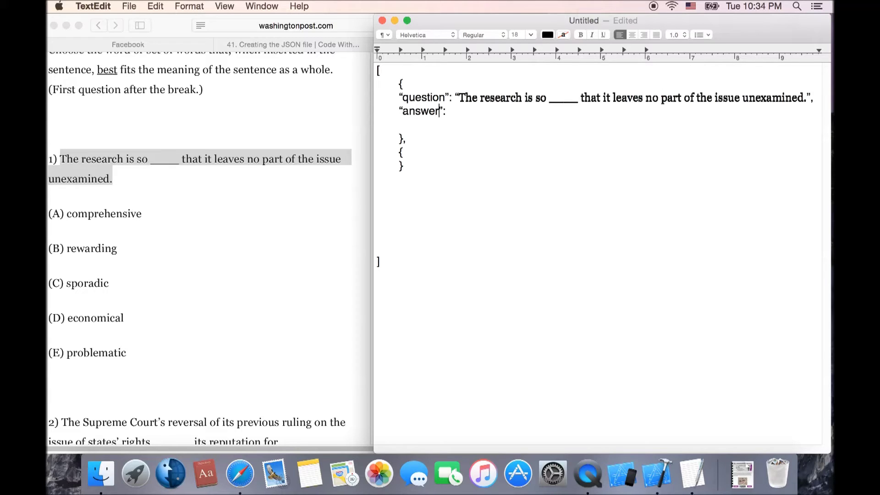
pyautogui.write('s')
# Step: Give "answers" an array of four empty strings: ["", "", "", ""]
pyautogui.click(461, 115)
pyautogui.write('[]')
pyautogui.write('""')
pyautogui.write(', ')
pyautogui.write('""')
pyautogui.write(', ')
pyautogui.write('""')
pyautogui.write(', ')
pyautogui.write('""')
pyautogui.click(147, 210)
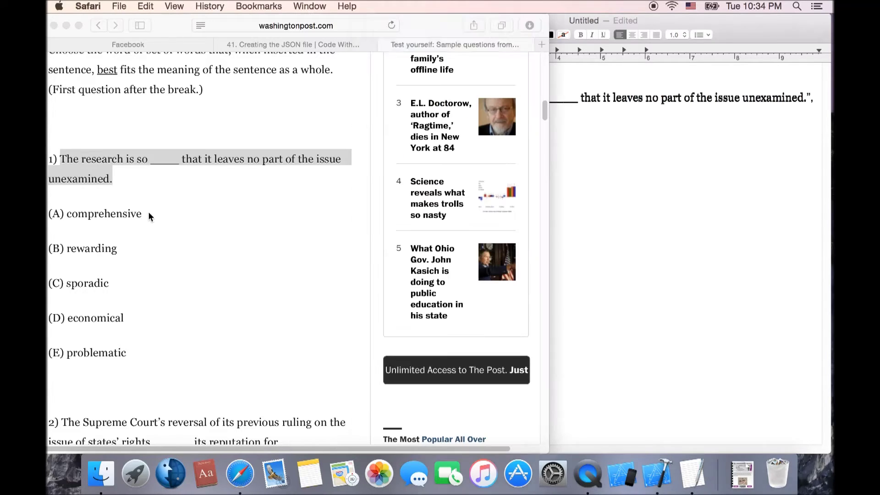
# Step: Copy "comprehensive" and "rewarding" from Safari into the first two answer slots
pyautogui.moveTo(148, 212); pyautogui.dragTo(69, 218)
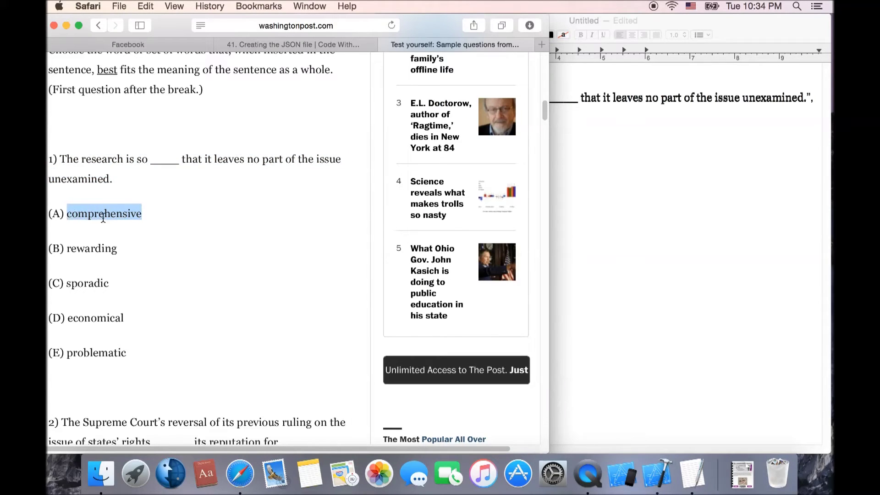
pyautogui.click(595, 171)
pyautogui.click(461, 112)
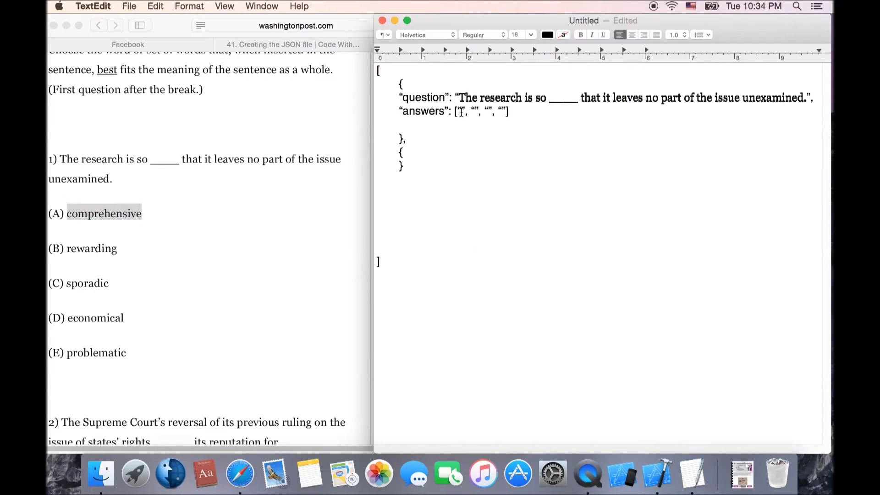
pyautogui.press('super+v')
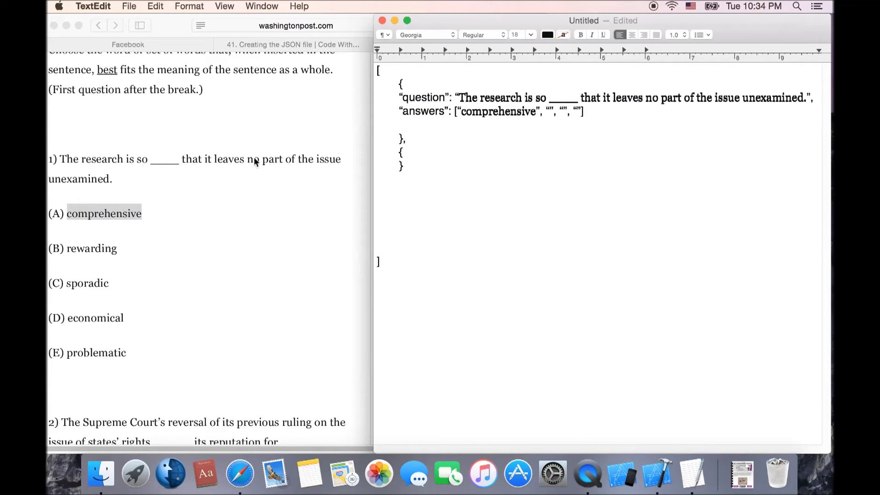
pyautogui.click(96, 255)
pyautogui.moveTo(124, 250); pyautogui.dragTo(66, 249)
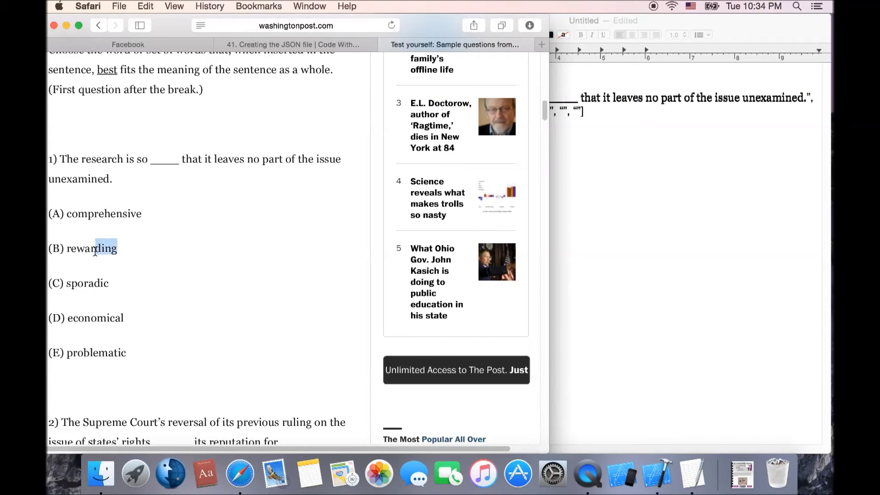
pyautogui.press('super+c')
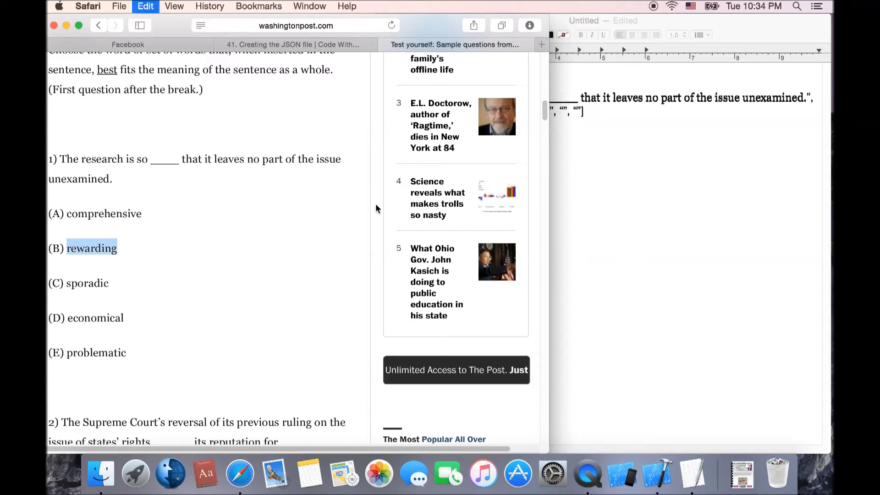
pyautogui.click(579, 154)
pyautogui.click(547, 112)
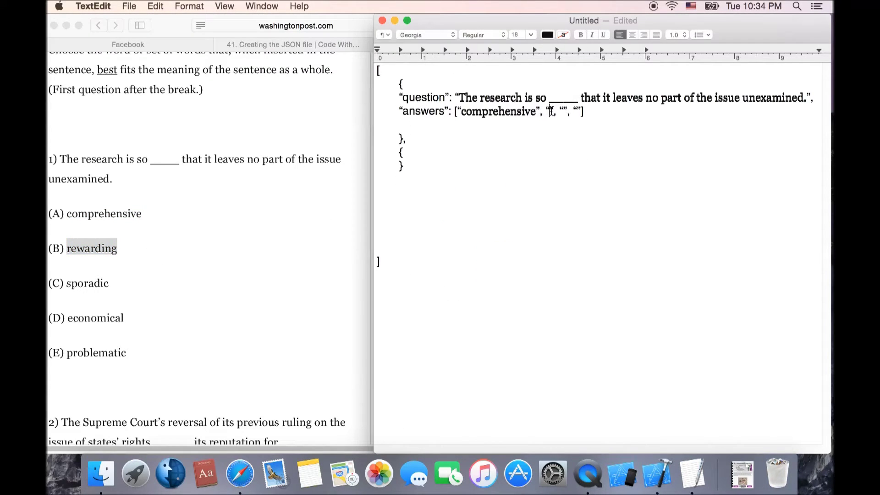
pyautogui.press('super+v')
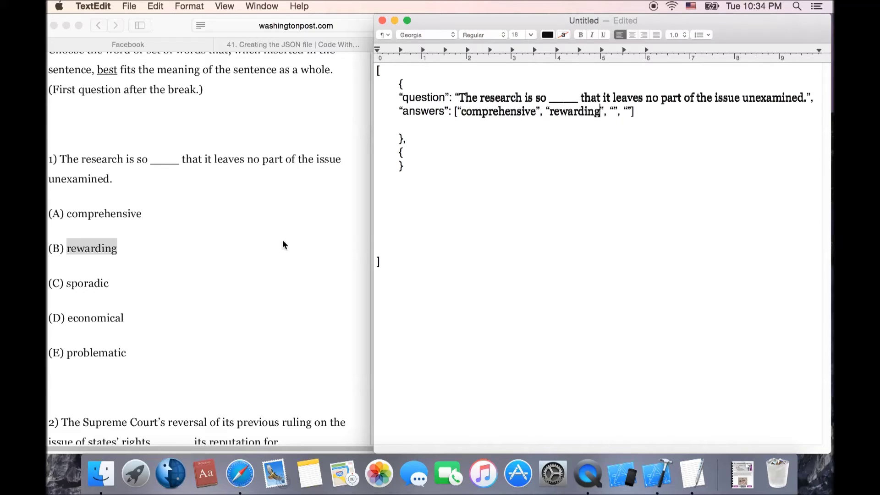
# Step: Paste "sporadic" and "economical" into the third and fourth answer slots
pyautogui.click(127, 293)
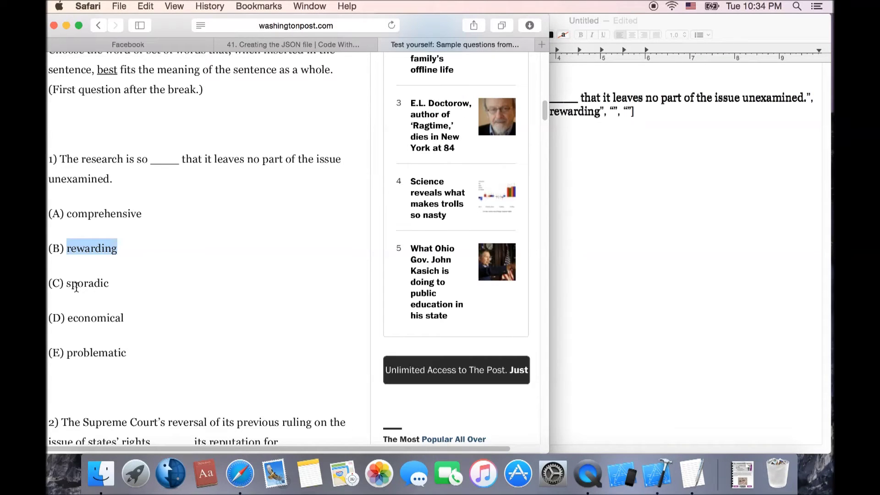
pyautogui.moveTo(110, 284); pyautogui.dragTo(69, 287)
pyautogui.press('super+c')
pyautogui.click(588, 158)
pyautogui.click(614, 112)
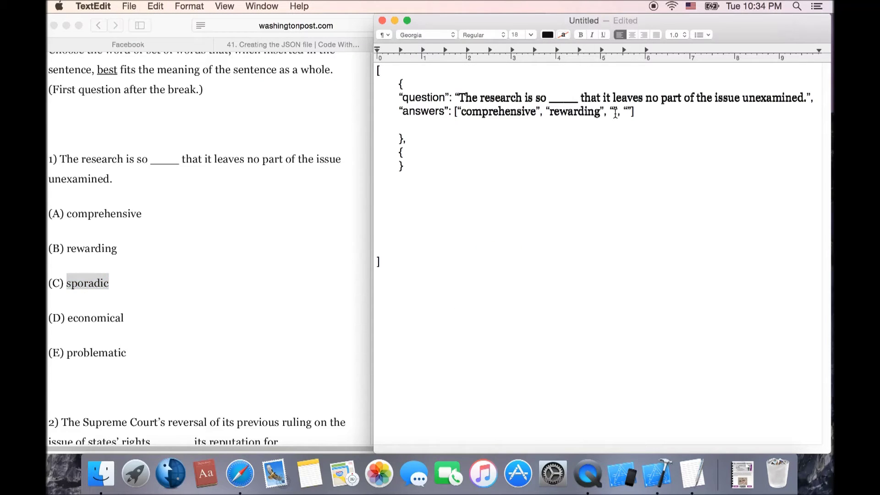
pyautogui.press('super+v')
pyautogui.click(134, 321)
pyautogui.moveTo(125, 320); pyautogui.dragTo(67, 321)
pyautogui.press('super+c')
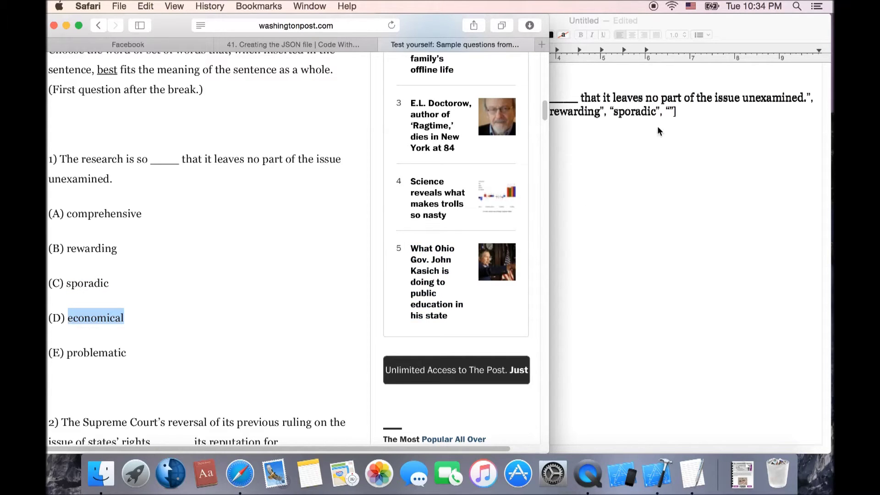
pyautogui.click(671, 112)
pyautogui.press('super+v')
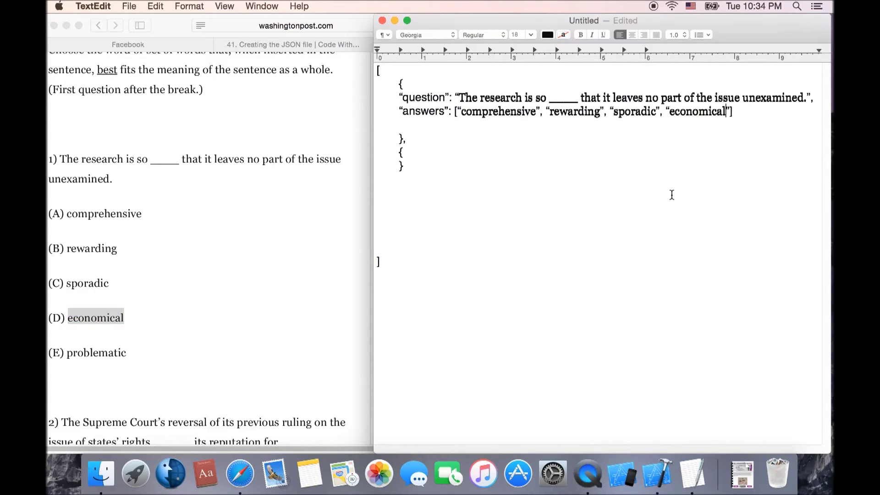
# Step: Add a fifth empty string and paste "problematic" into it
pyautogui.press('Right')
pyautogui.write(', ')
pyautogui.write('""')
pyautogui.click(115, 351)
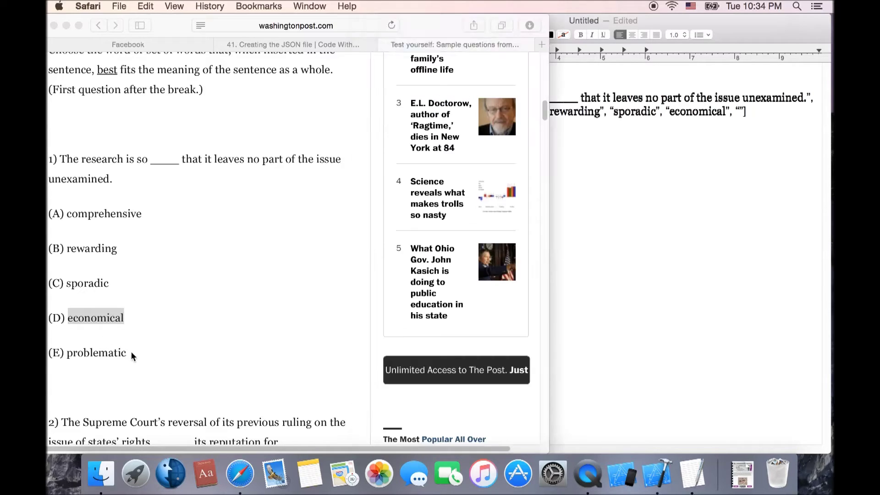
pyautogui.moveTo(126, 353); pyautogui.dragTo(68, 358)
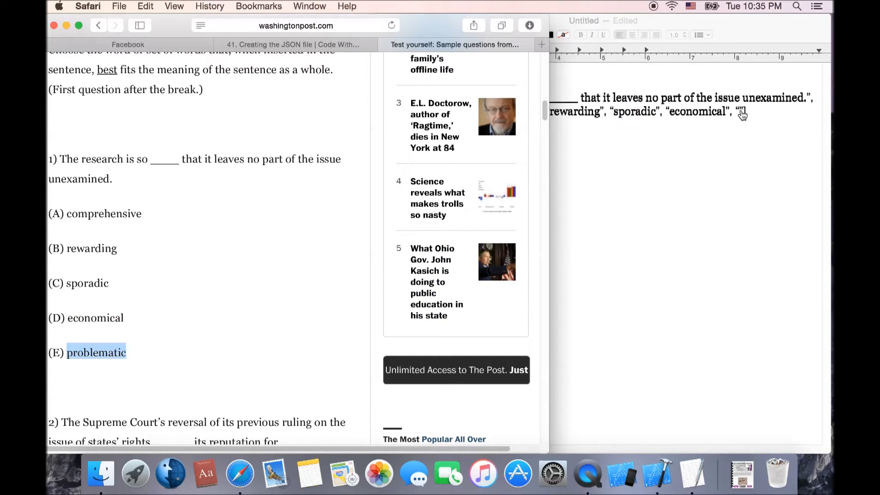
pyautogui.click(738, 112)
pyautogui.press('super+v')
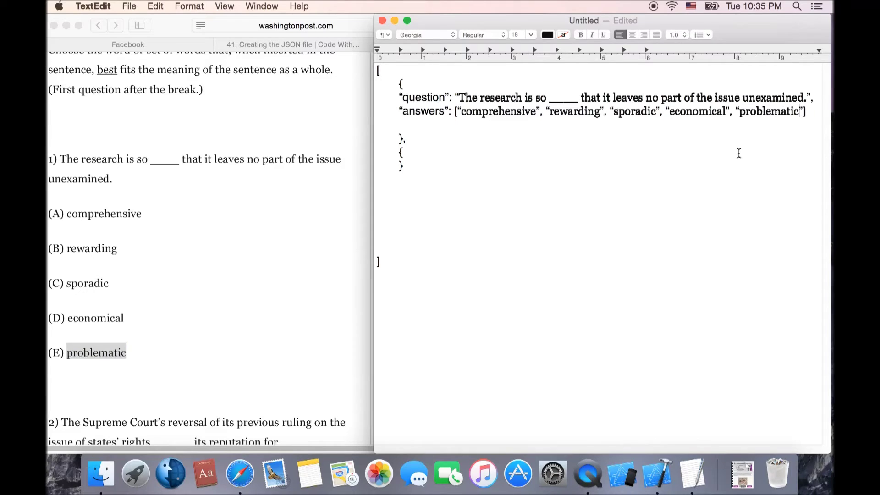
# Step: Put a comma after the answers array and enter a "correctIndex" : key on a new line
pyautogui.press('Right')
pyautogui.press('Right')
pyautogui.write(',')
pyautogui.press('Return')
pyautogui.write(':')
pyautogui.click(402, 124)
pyautogui.write('C')
pyautogui.press('BackSpace')
pyautogui.write('correctIndex”')
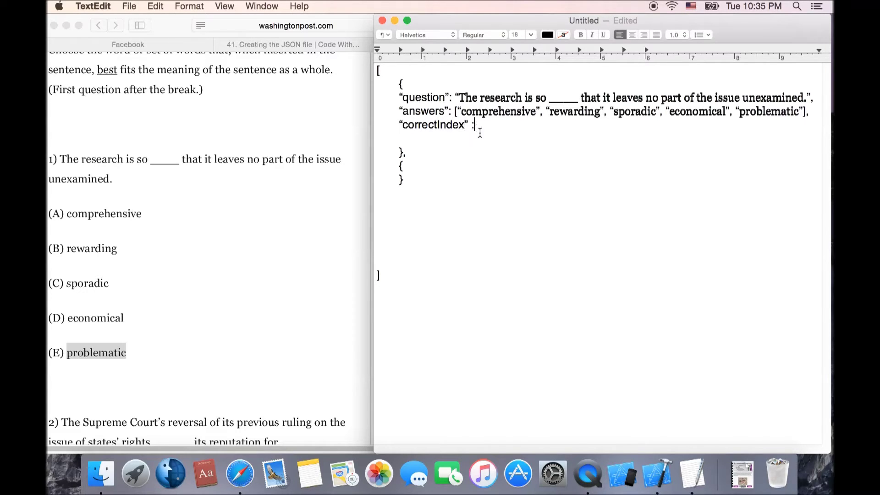
pyautogui.click(276, 255)
# Step: Scroll the SAT sample page in Safari down toward the Answers section
pyautogui.scroll(-10, 276, 255)
pyautogui.scroll(-10, 277, 257)
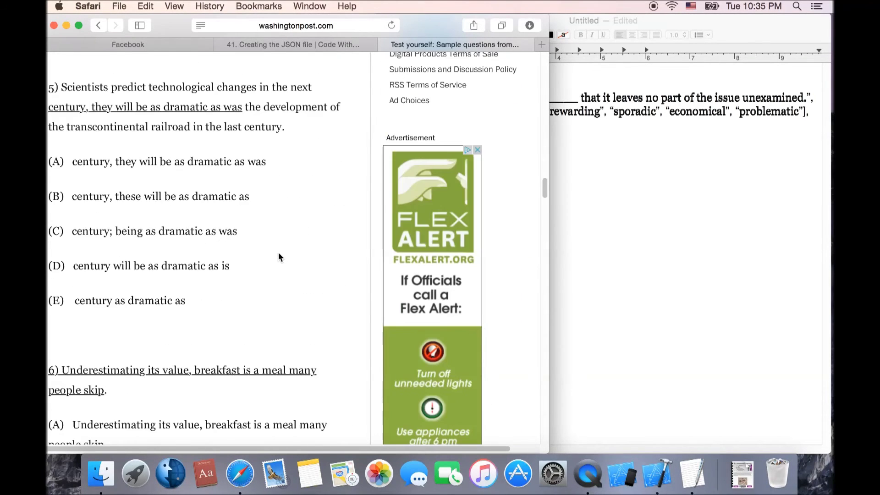
pyautogui.scroll(-6, 277, 255)
pyautogui.scroll(-5, 276, 251)
pyautogui.scroll(-3, 276, 250)
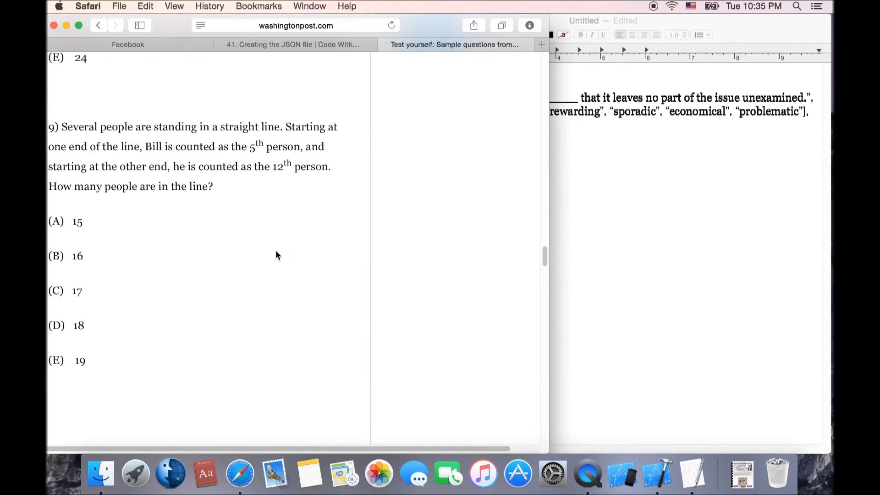
pyautogui.scroll(-10, 276, 250)
pyautogui.scroll(10, 273, 247)
pyautogui.scroll(5, 270, 238)
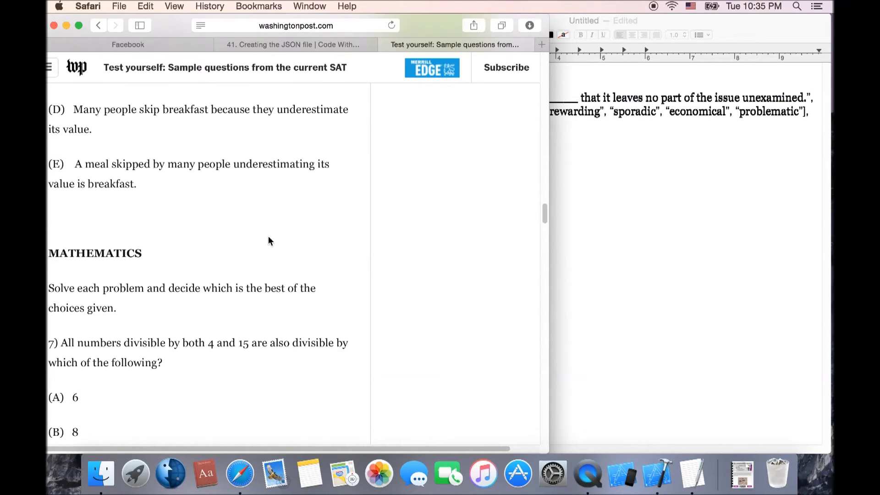
pyautogui.scroll(4, 268, 238)
pyautogui.scroll(-1, 268, 237)
pyautogui.scroll(-5, 267, 237)
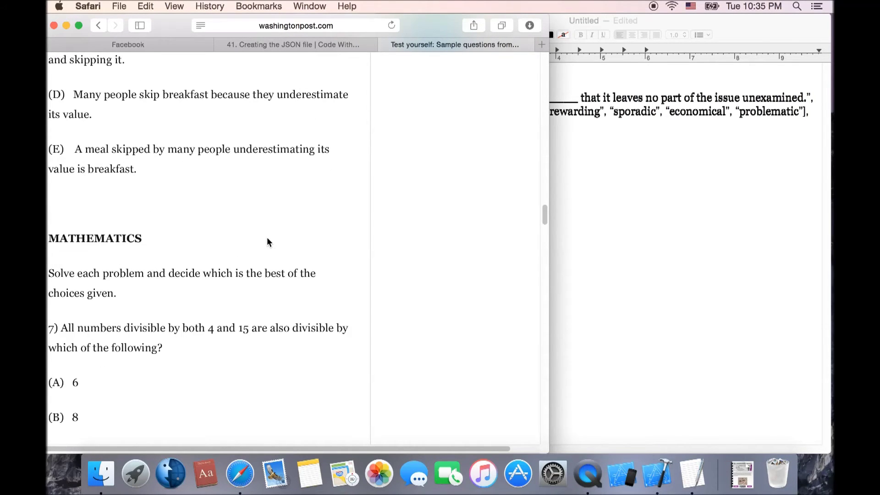
pyautogui.scroll(9, 267, 237)
pyautogui.scroll(5, 266, 237)
pyautogui.scroll(10, 267, 237)
pyautogui.scroll(1, 267, 237)
pyautogui.scroll(5, 267, 237)
pyautogui.scroll(10, 267, 237)
pyautogui.scroll(-5, 267, 237)
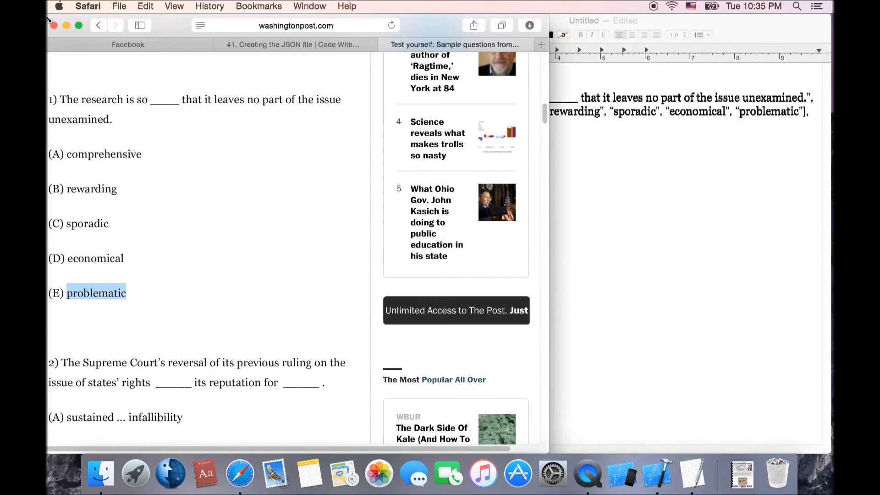
# Step: View the answer key full screen, starting at 1) A, then restore the normal window
pyautogui.click(79, 26)
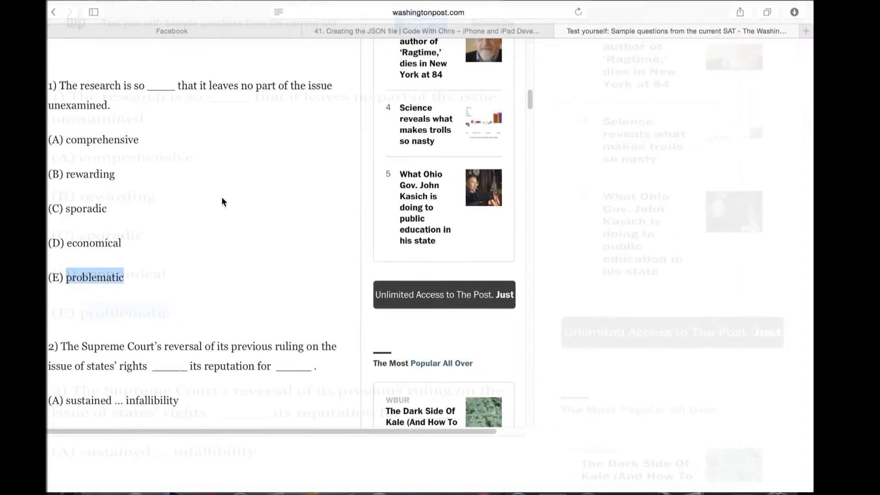
pyautogui.scroll(-5, 221, 202)
pyautogui.scroll(-5, 221, 202)
pyautogui.scroll(-5, 221, 202)
pyautogui.scroll(-5, 222, 197)
pyautogui.scroll(-3, 223, 197)
pyautogui.scroll(-8, 222, 200)
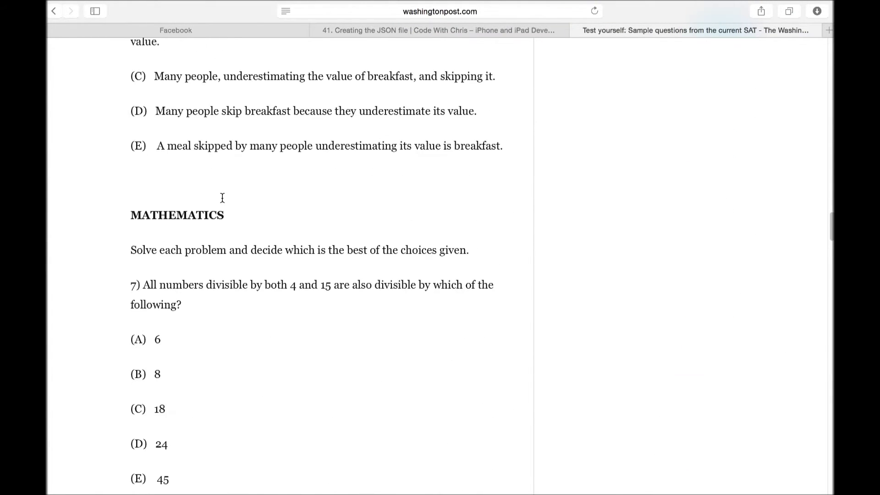
pyautogui.scroll(-3, 222, 199)
pyautogui.scroll(-5, 222, 197)
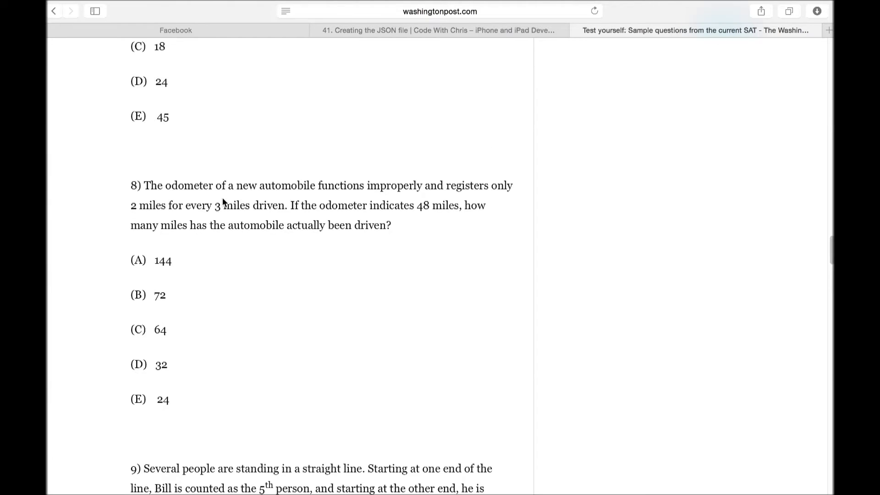
pyautogui.scroll(-5, 222, 198)
pyautogui.scroll(-8, 222, 198)
pyautogui.scroll(3, 223, 198)
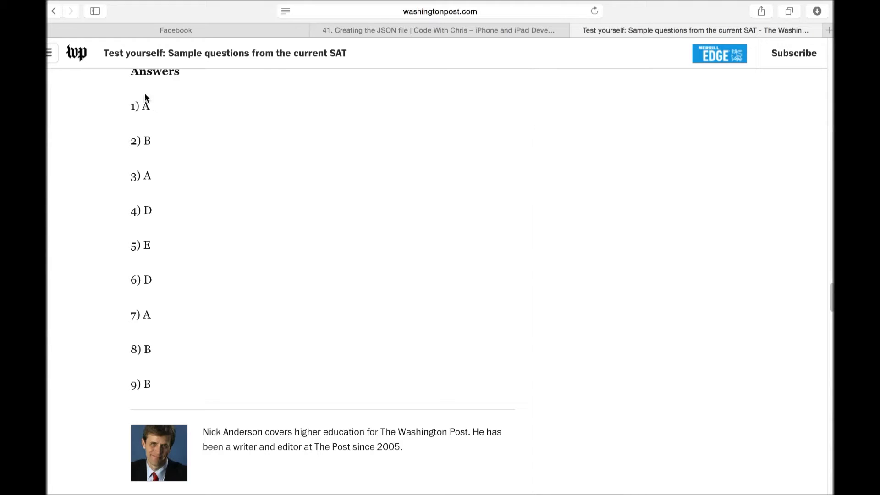
pyautogui.click(78, 25)
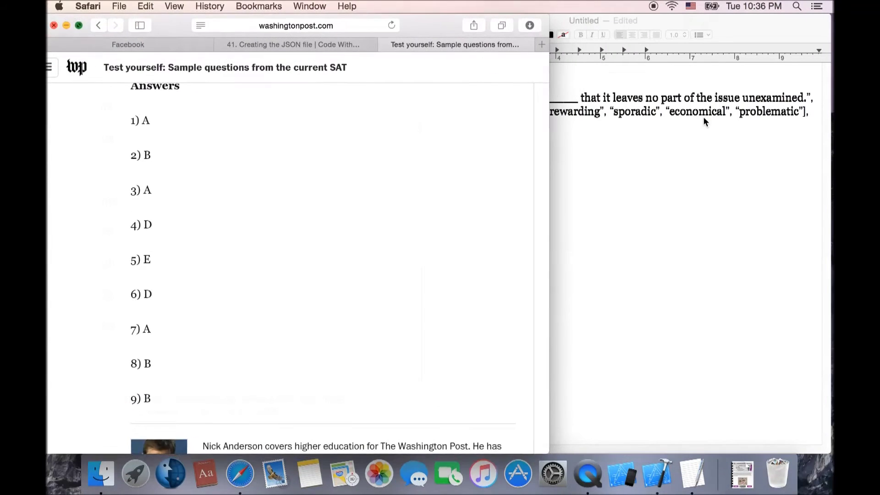
# Step: Set the first question's correctIndex to 0, add a comma, and start a new line
pyautogui.click(703, 116)
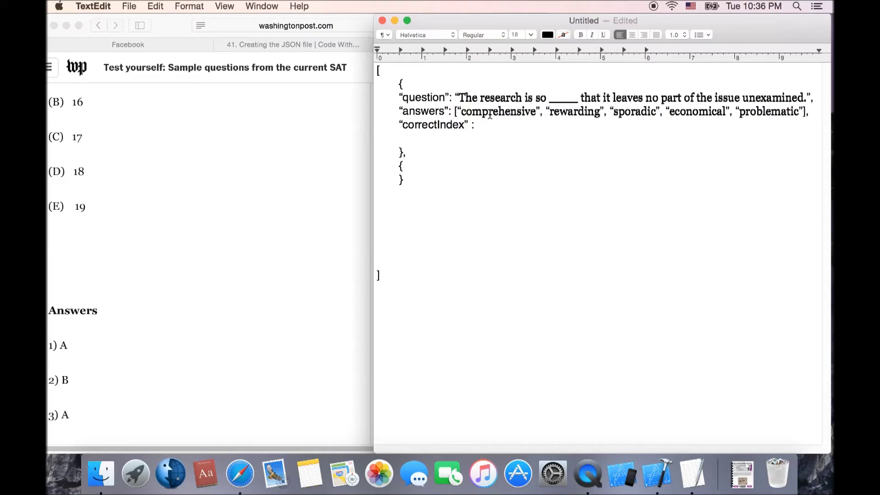
pyautogui.write('0')
pyautogui.press('BackSpace')
pyautogui.write(',')
pyautogui.press('Return')
# Step: Recheck the SAT sample page in Safari, then return to the JSON document
pyautogui.click(260, 160)
pyautogui.scroll(-10, 260, 162)
pyautogui.scroll(5, 258, 164)
pyautogui.scroll(5, 257, 165)
pyautogui.scroll(5, 256, 165)
pyautogui.scroll(2, 256, 166)
pyautogui.scroll(5, 255, 166)
pyautogui.scroll(8, 255, 167)
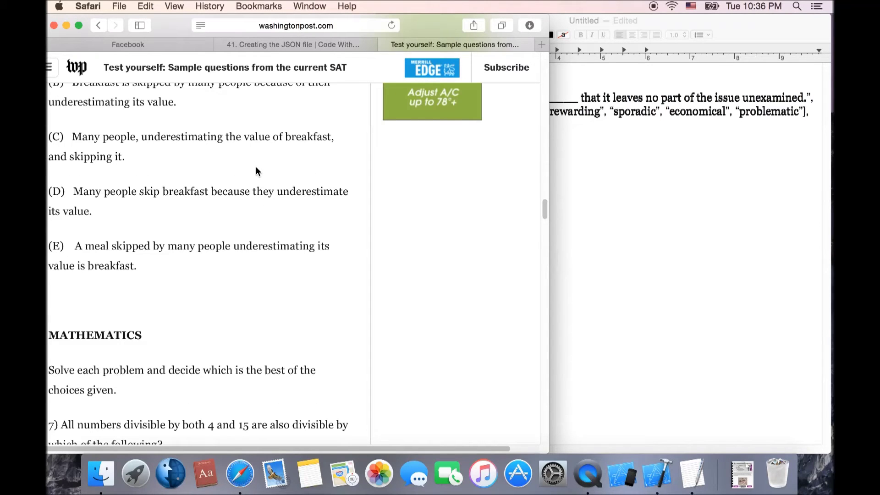
pyautogui.click(598, 150)
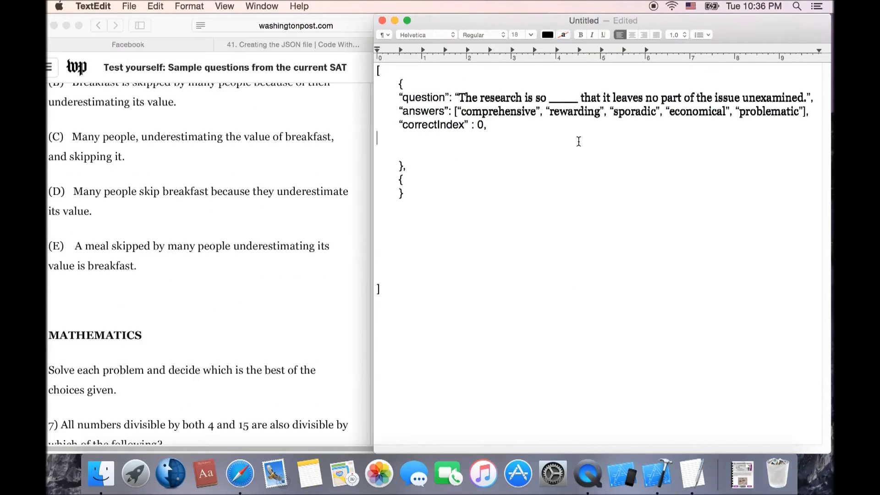
# Step: Add an indented "feedback": "good job" entry to the first question object
pyautogui.press('Tab')
pyautogui.write('""')
pyautogui.write(' ""')
pyautogui.write('feeback”: “”')
pyautogui.click(456, 138)
pyautogui.write('good job”')
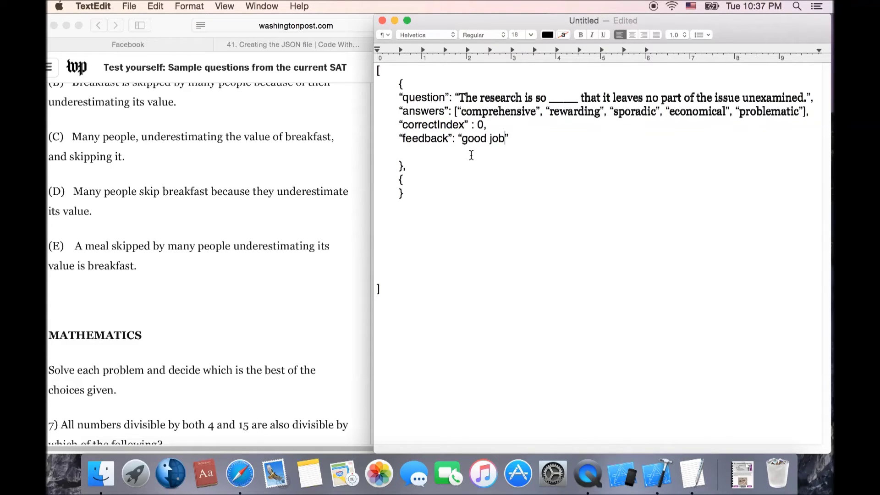
# Step: Insert blank lines around the second object's opening brace and select the first question's four key lines
pyautogui.click(403, 179)
pyautogui.press('Return')
pyautogui.click(406, 179)
pyautogui.press('Return')
pyautogui.moveTo(397, 97); pyautogui.dragTo(518, 140)
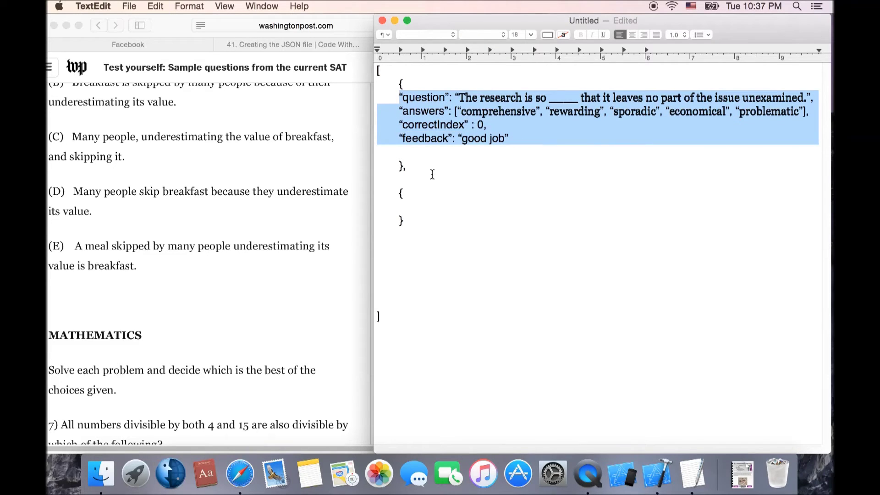
# Step: Paste the copied key lines into the second object, then scroll Safari to SAT question 2
pyautogui.click(414, 178)
pyautogui.press('super+v')
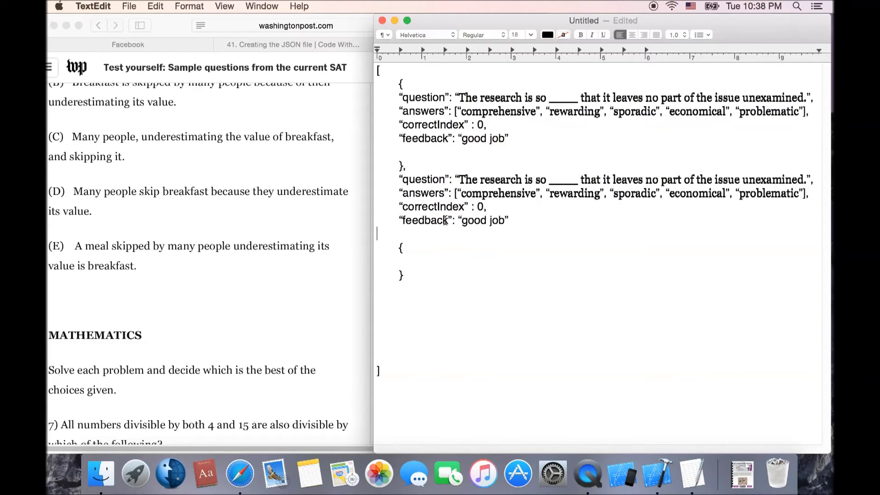
pyautogui.click(232, 194)
pyautogui.scroll(-3, 232, 193)
pyautogui.scroll(-4, 230, 196)
pyautogui.scroll(10, 229, 194)
pyautogui.scroll(8, 227, 192)
pyautogui.scroll(6, 227, 191)
pyautogui.scroll(-10, 225, 195)
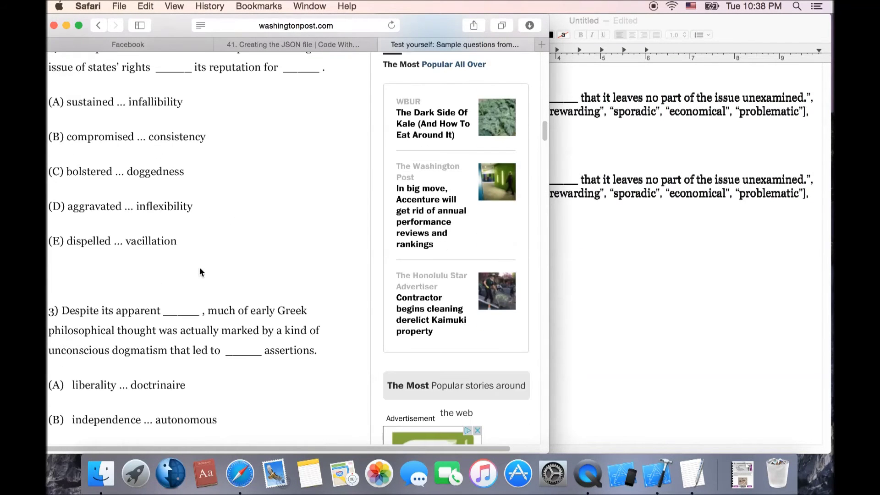
pyautogui.scroll(3, 101, 280)
# Step: Replace the second entry's question with the Supreme Court question sentence from the SAT page
pyautogui.moveTo(62, 134); pyautogui.dragTo(324, 159)
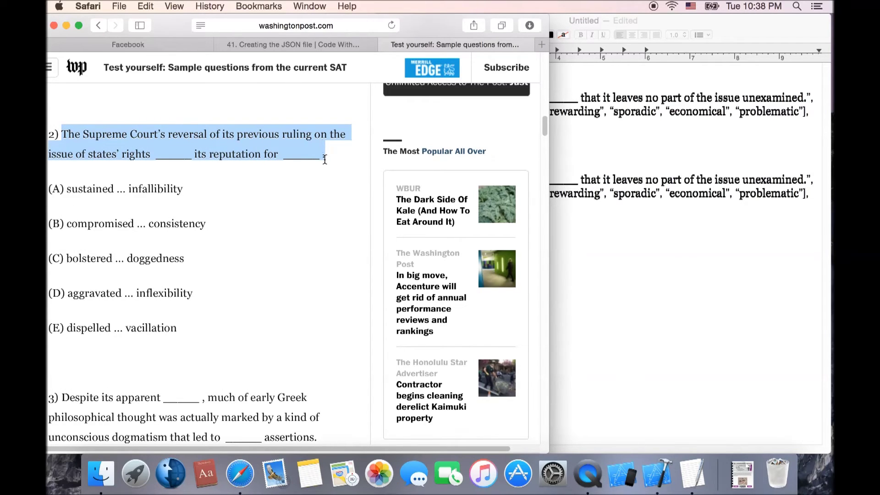
pyautogui.click(666, 213)
pyautogui.moveTo(458, 179); pyautogui.dragTo(805, 178)
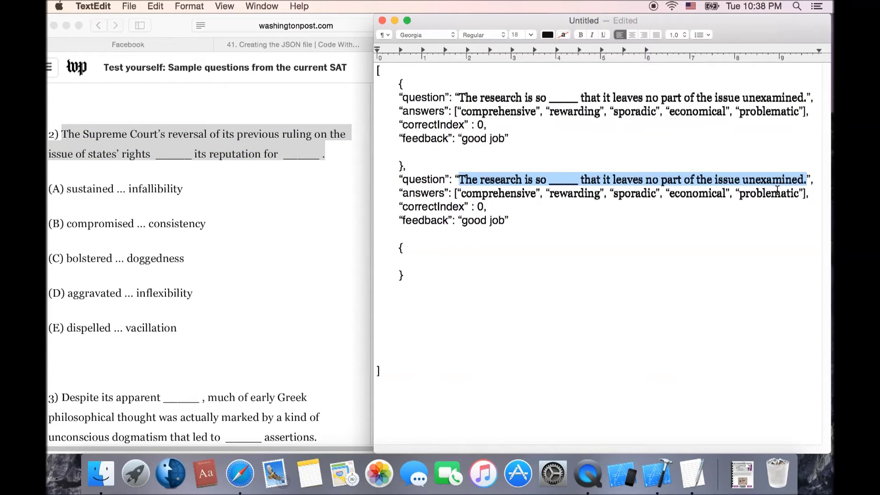
pyautogui.press('super+v')
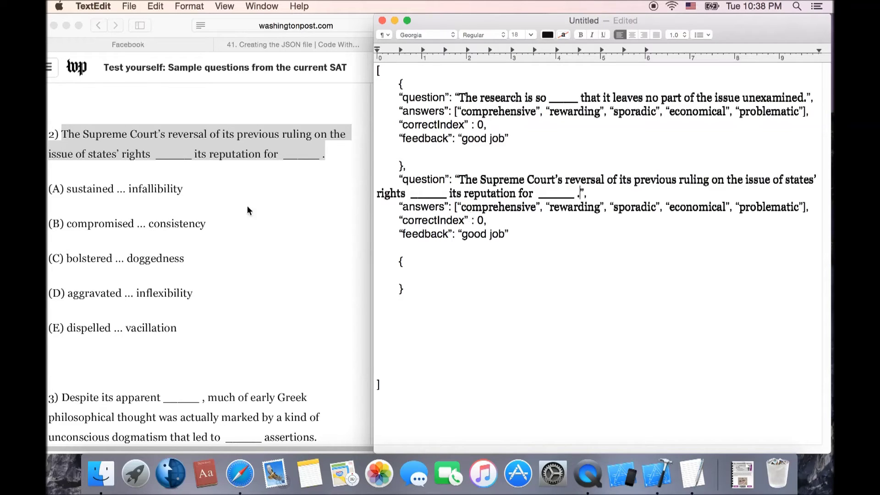
# Step: Replace 'comprehensive' and 'rewarding' with choices (A) sustained ... infallibility and (B) compromised ... consistency
pyautogui.click(177, 191)
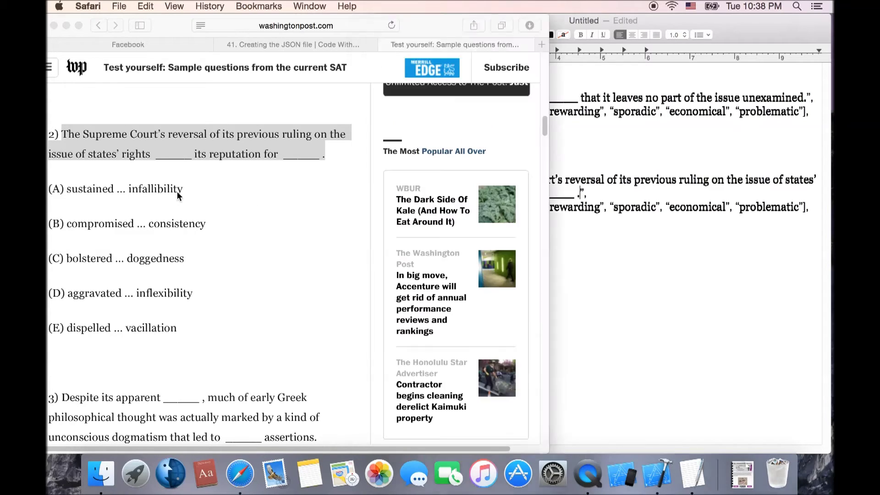
pyautogui.moveTo(183, 188); pyautogui.dragTo(67, 192)
pyautogui.press('super+c')
pyautogui.click(620, 219)
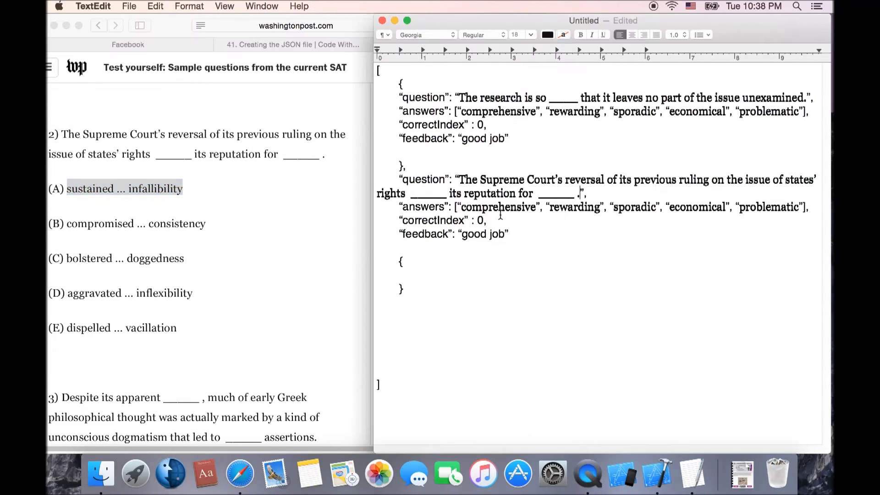
pyautogui.moveTo(536, 210); pyautogui.dragTo(465, 219)
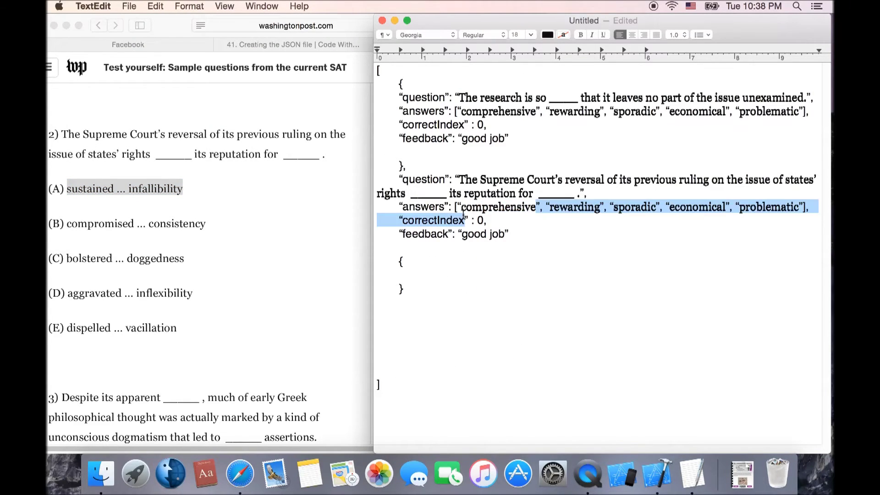
pyautogui.doubleClick(464, 207)
pyautogui.press('super+v')
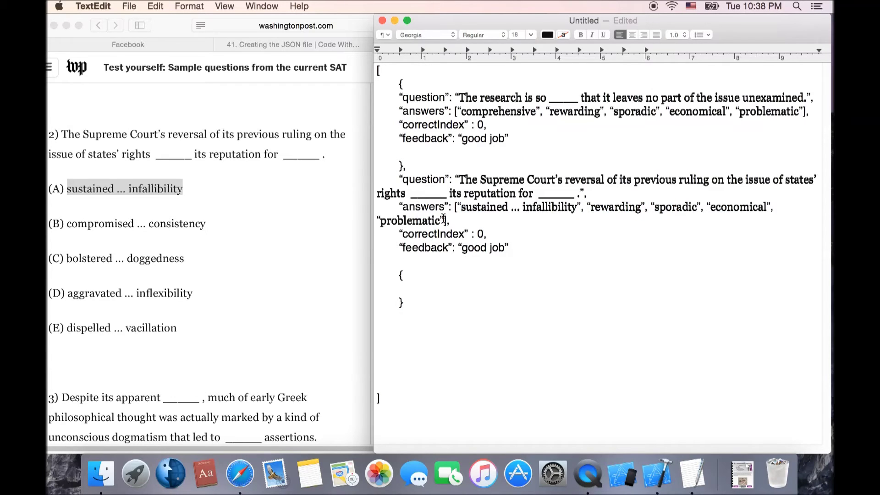
pyautogui.click(207, 223)
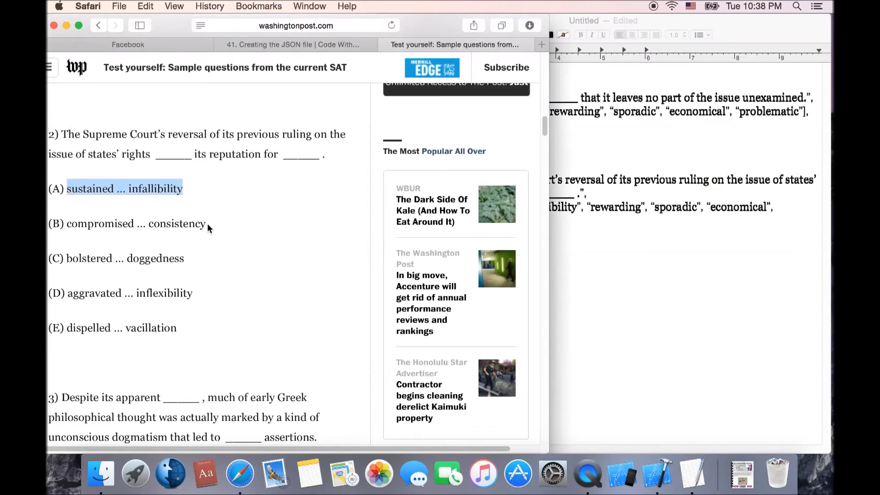
pyautogui.moveTo(207, 223); pyautogui.dragTo(68, 225)
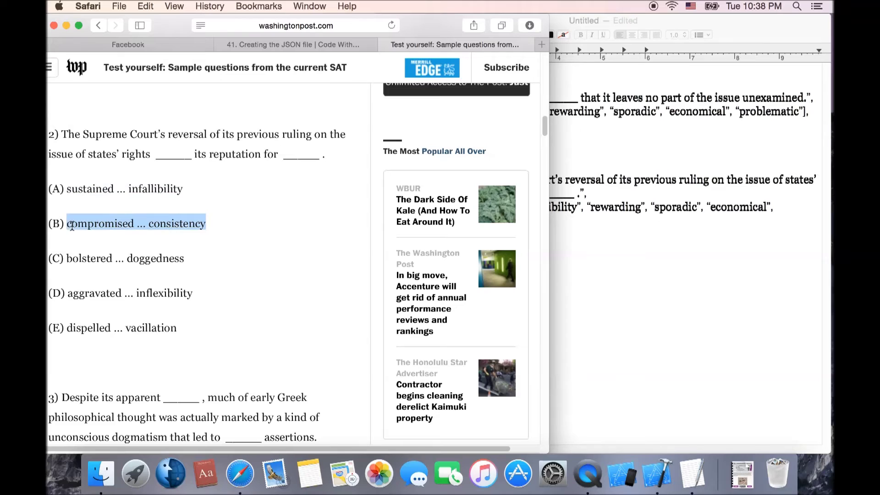
pyautogui.press('super+c')
pyautogui.click(594, 210)
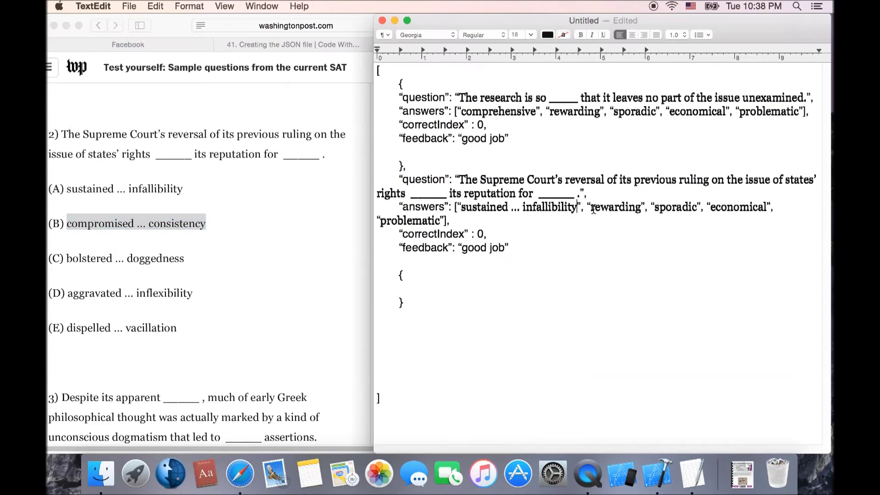
pyautogui.moveTo(590, 208); pyautogui.dragTo(641, 207)
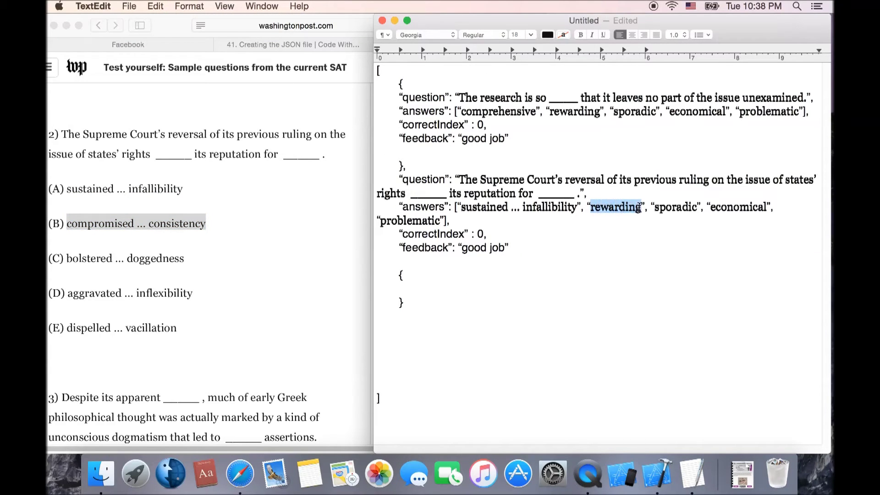
pyautogui.press('super+v')
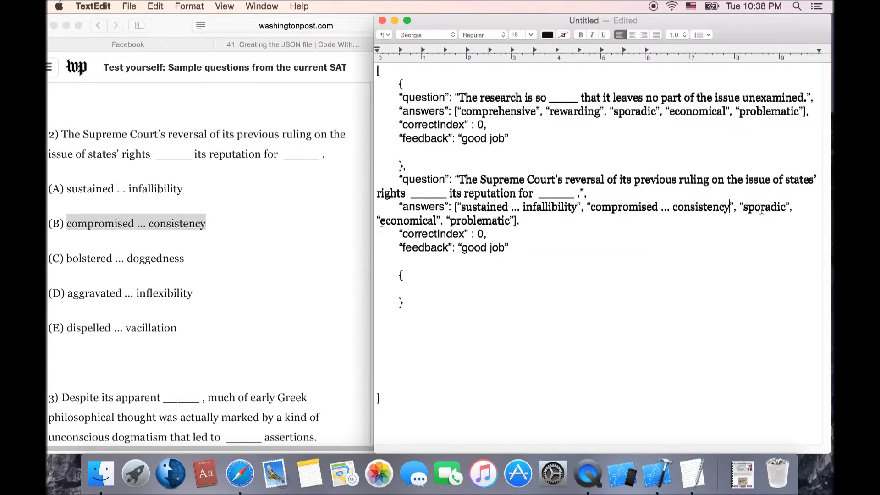
# Step: Replace 'sporadic' and 'economical' with choices (C) bolstered ... doggedness and (D) aggravated ... inflexibility
pyautogui.click(189, 261)
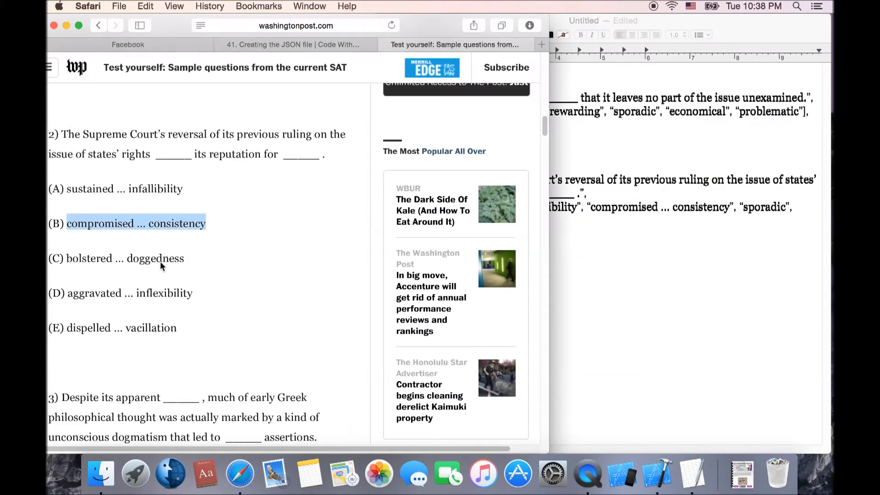
pyautogui.moveTo(183, 259); pyautogui.dragTo(68, 260)
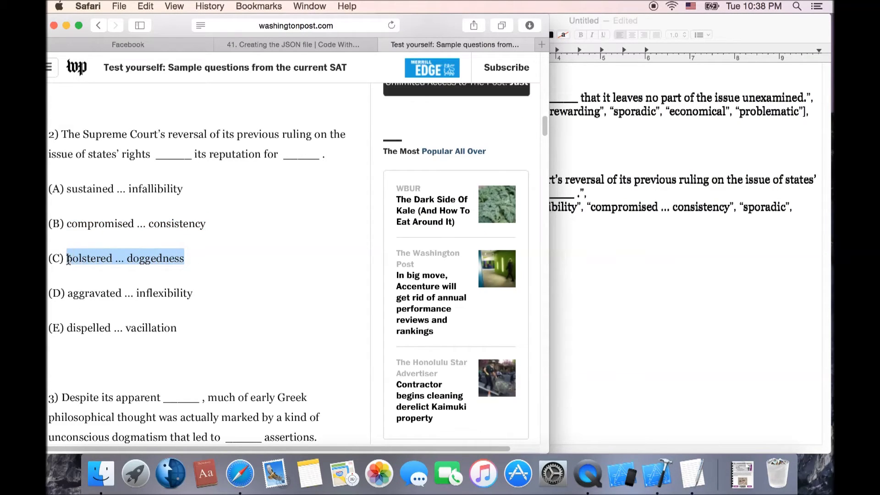
pyautogui.press('super+c')
pyautogui.click(742, 212)
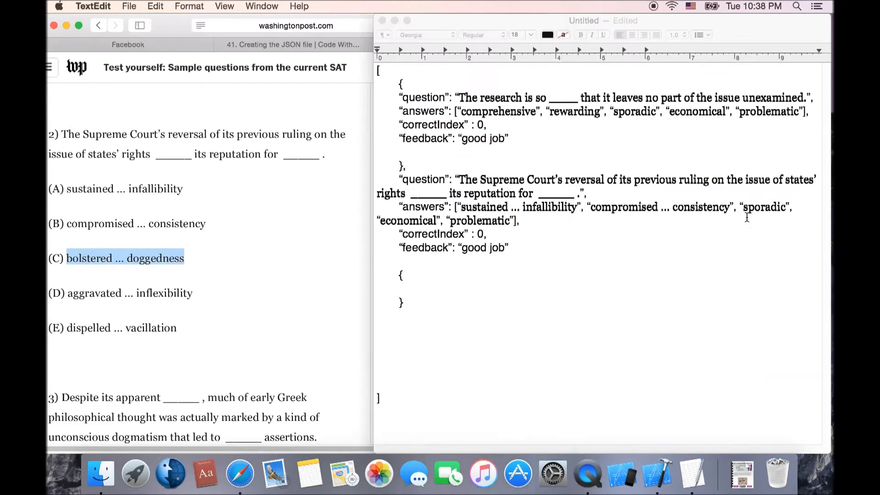
pyautogui.moveTo(742, 210); pyautogui.dragTo(785, 209)
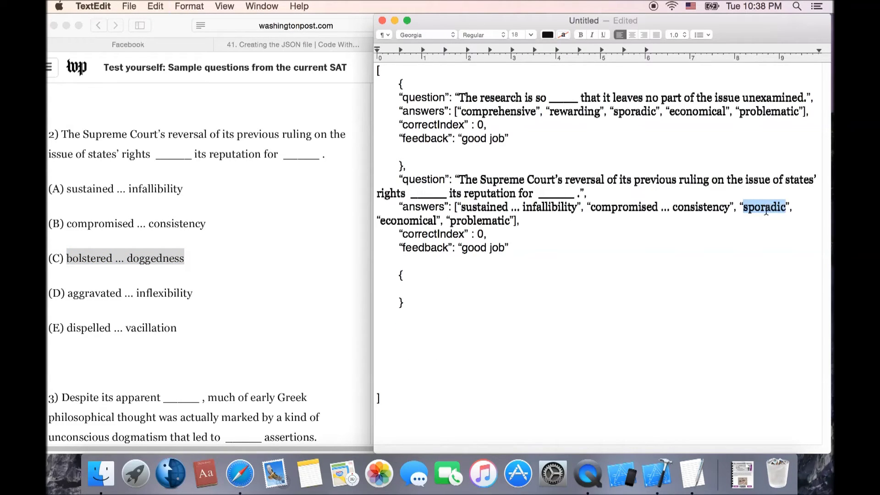
pyautogui.press('super+v')
pyautogui.click(200, 292)
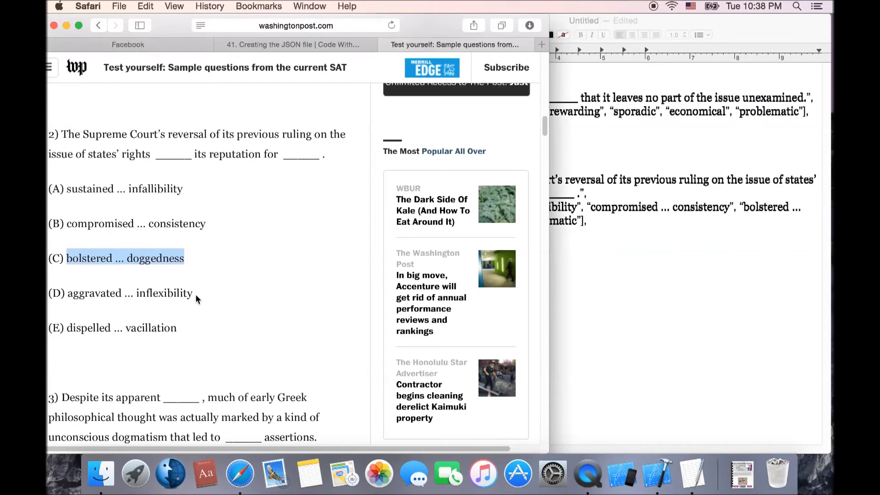
pyautogui.moveTo(195, 293); pyautogui.dragTo(68, 296)
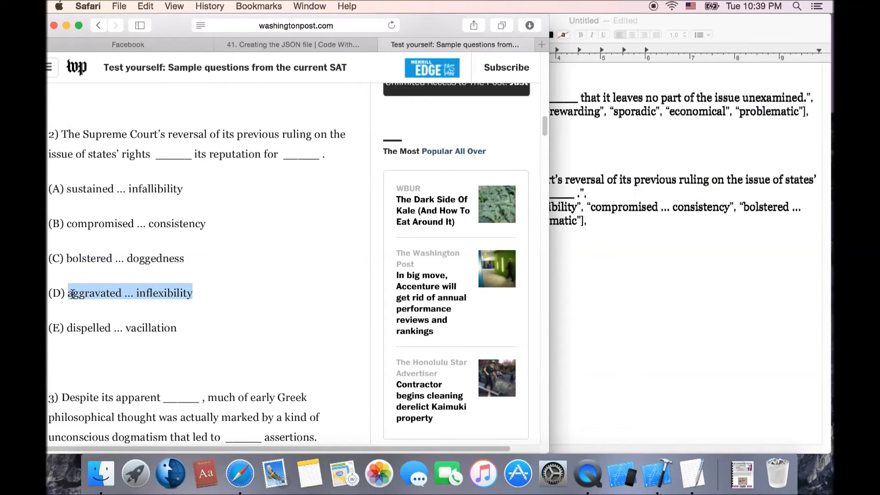
pyautogui.click(564, 253)
pyautogui.moveTo(504, 221); pyautogui.dragTo(447, 223)
pyautogui.press('super+v')
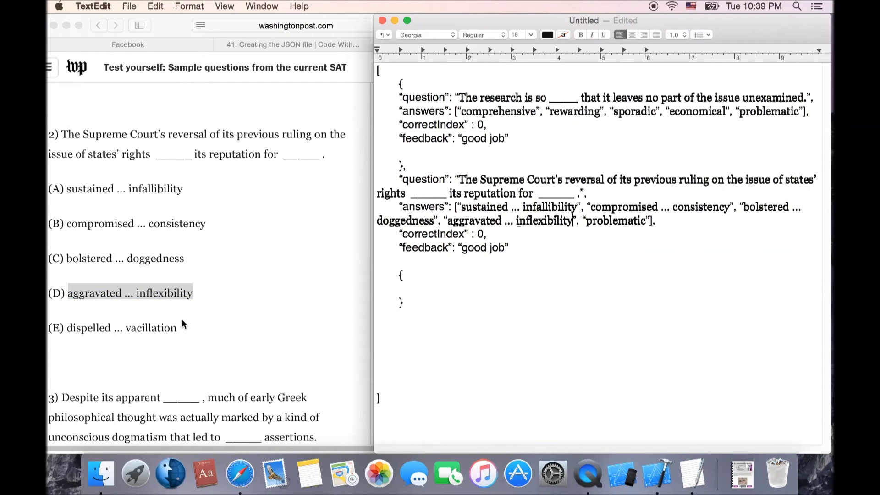
# Step: Replace 'problematic' with choice (E) dispelled ... vacillation
pyautogui.click(177, 331)
pyautogui.click(177, 330)
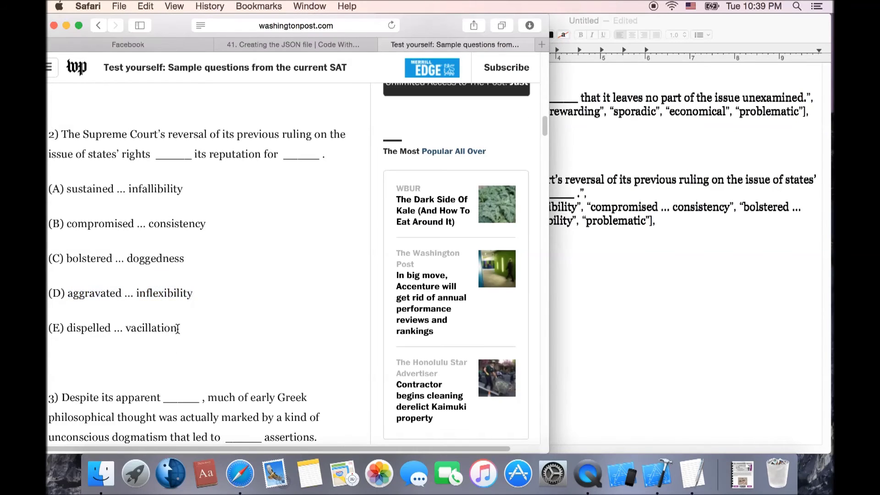
pyautogui.moveTo(177, 330); pyautogui.dragTo(69, 329)
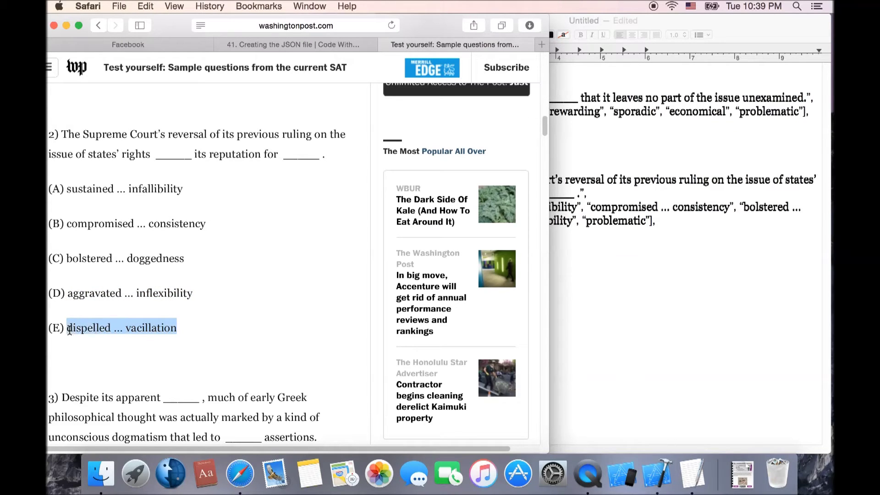
pyautogui.press('super+c')
pyautogui.click(646, 220)
pyautogui.moveTo(646, 221); pyautogui.dragTo(587, 222)
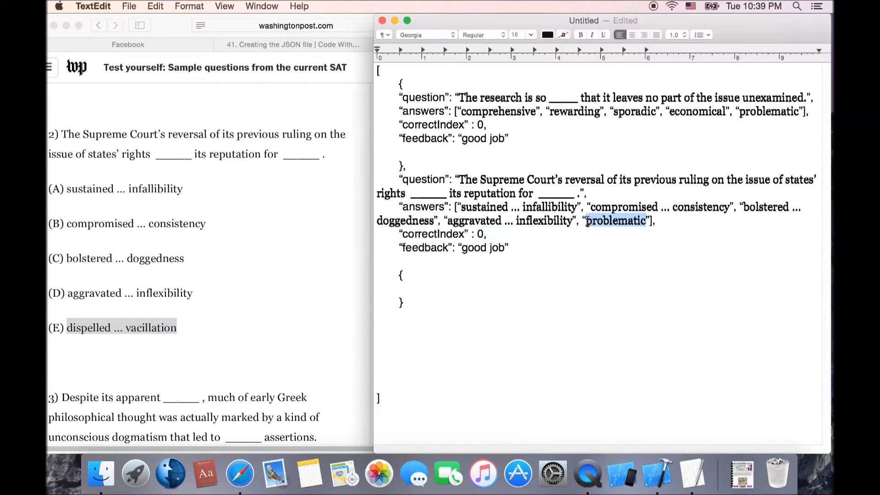
pyautogui.press('super+v')
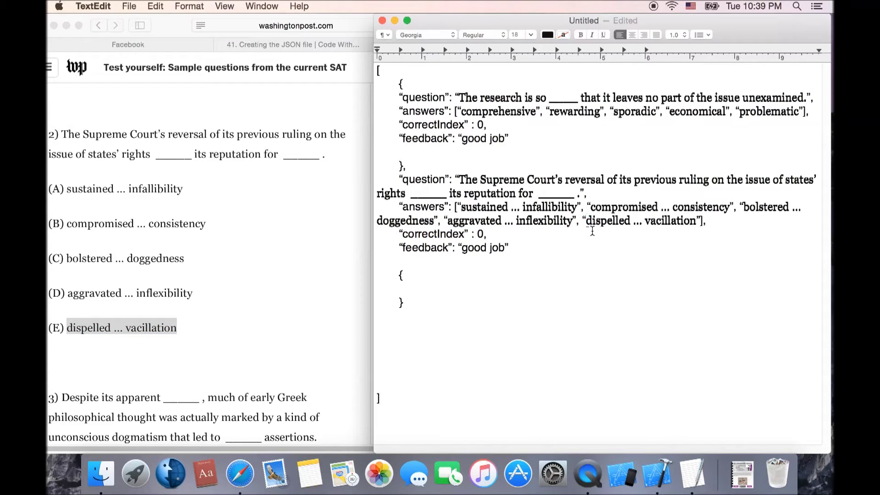
pyautogui.click(351, 286)
pyautogui.press('super+Tab')
# Step: Change the second question's correctIndex from 0 to 1
pyautogui.scroll(-10, 264, 312)
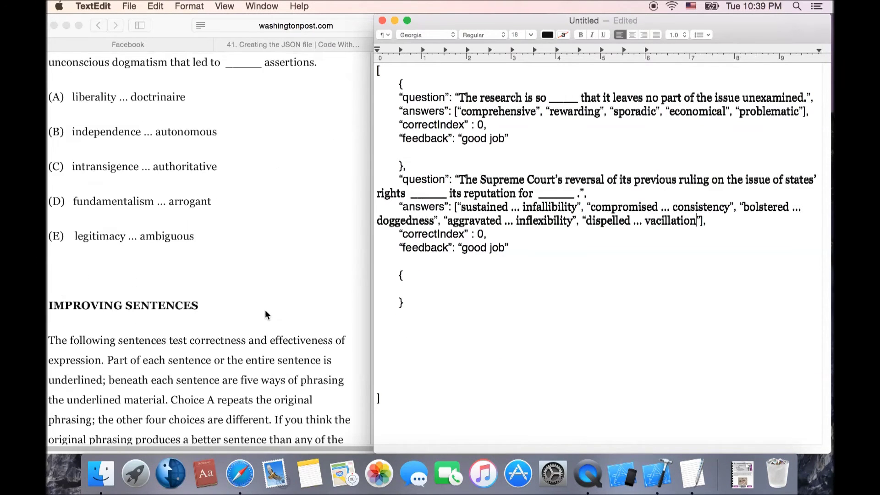
pyautogui.scroll(-5, 265, 309)
pyautogui.scroll(-4, 265, 306)
pyautogui.scroll(-5, 264, 307)
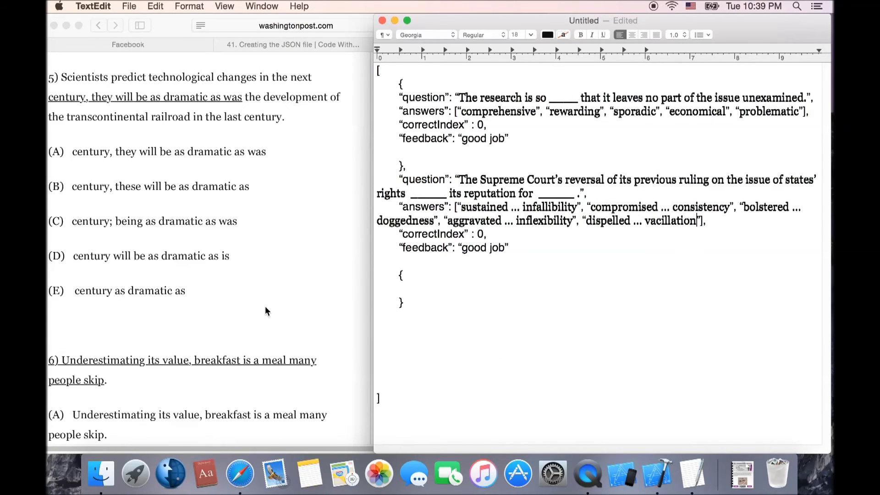
pyautogui.scroll(-10, 265, 306)
pyautogui.scroll(2, 262, 306)
pyautogui.scroll(-6, 262, 306)
pyautogui.scroll(-10, 255, 303)
pyautogui.scroll(-3, 255, 304)
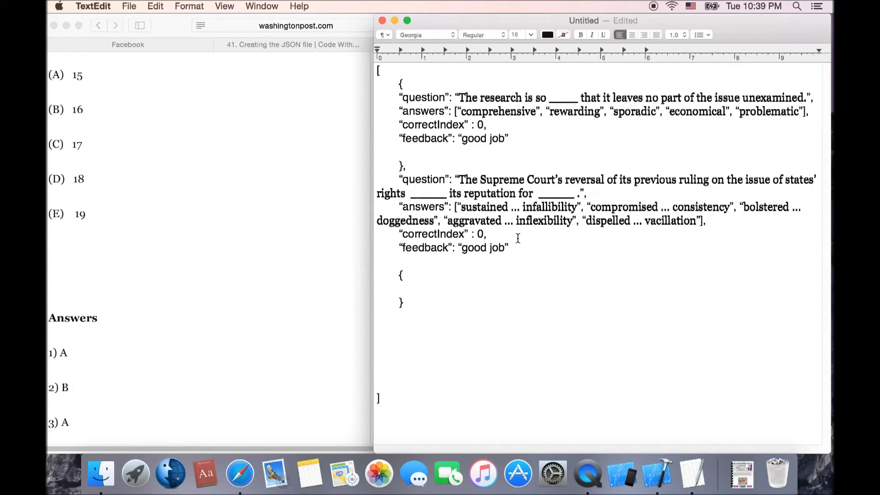
pyautogui.click(483, 234)
pyautogui.press('BackSpace')
pyautogui.write('1')
# Step: Append star text to both feedback messages, making the second 'good job, you got 2nd stars'
pyautogui.click(506, 139)
pyautogui.write(', klyo')
pyautogui.press('BackSpace')
pyautogui.press('BackSpace')
pyautogui.press('BackSpace')
pyautogui.press('BackSpace')
pyautogui.write('you got 1 star')
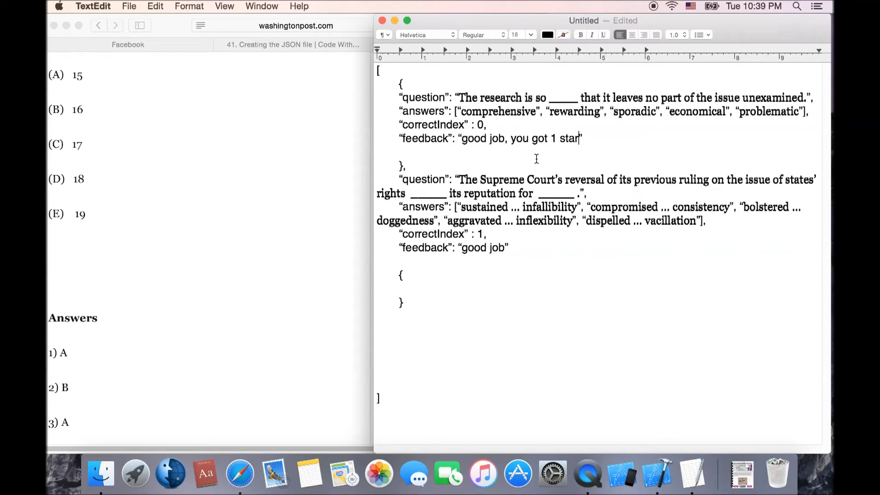
pyautogui.click(506, 247)
pyautogui.write(', ')
pyautogui.write('you got')
pyautogui.click(557, 138)
pyautogui.write('st')
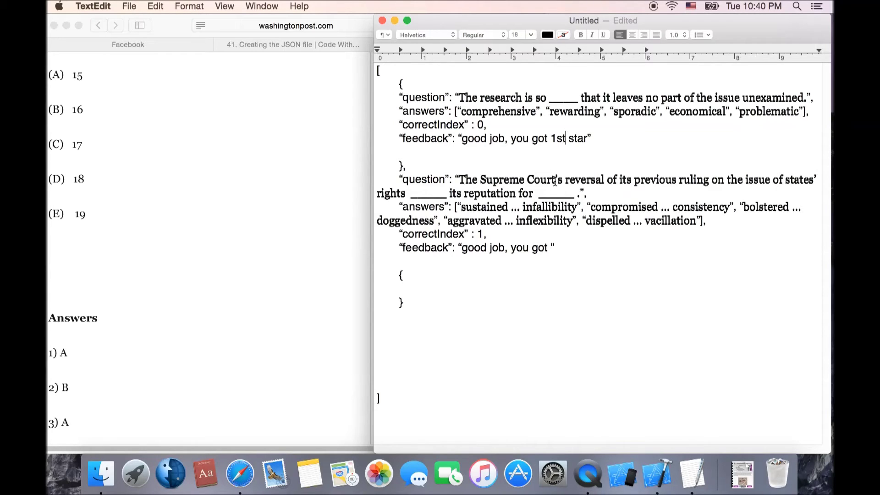
pyautogui.click(551, 247)
pyautogui.write('2 ')
pyautogui.write('nd')
pyautogui.write(' stars')
pyautogui.click(559, 247)
pyautogui.press('BackSpace')
pyautogui.click(556, 138)
pyautogui.press('BackSpace')
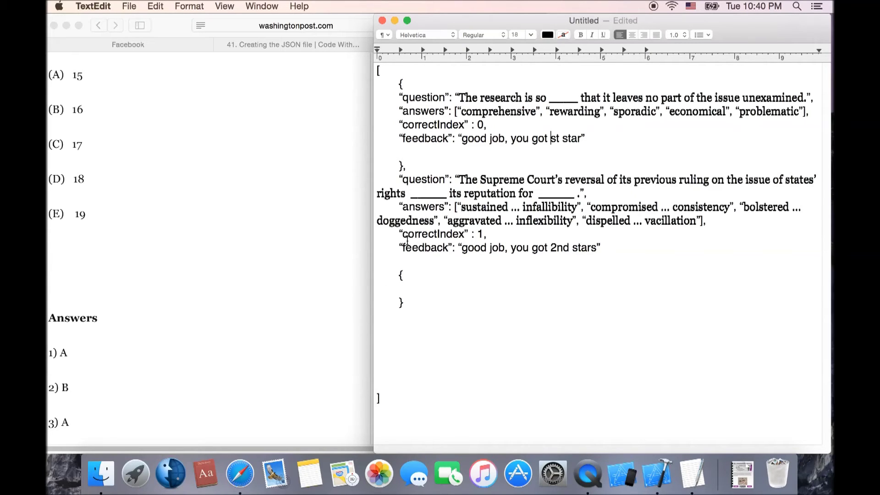
pyautogui.click(407, 290)
# Step: Remove the mistakenly pasted answer text from the empty third entry
pyautogui.press('super+v')
pyautogui.press('BackSpace')
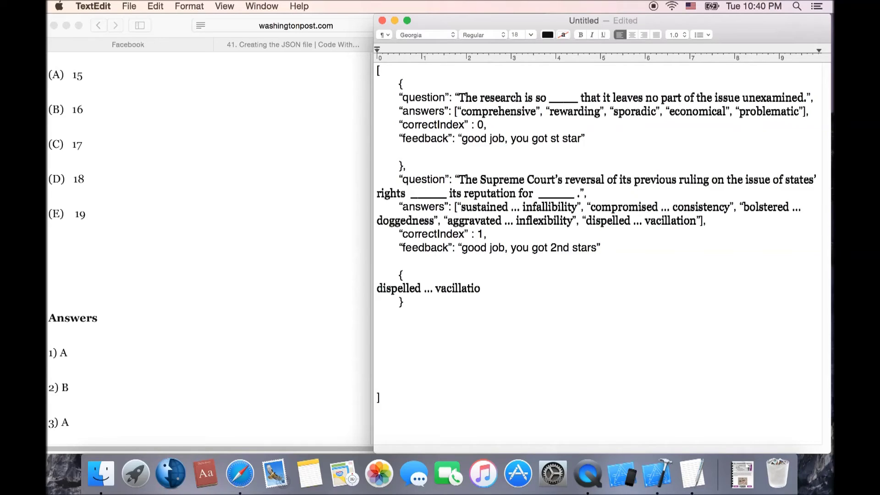
pyautogui.moveTo(480, 288); pyautogui.dragTo(379, 288)
pyautogui.press('BackSpace')
# Step: Copy the first entry's question-through-correctIndex lines into the third entry's braces
pyautogui.moveTo(393, 99); pyautogui.dragTo(579, 149)
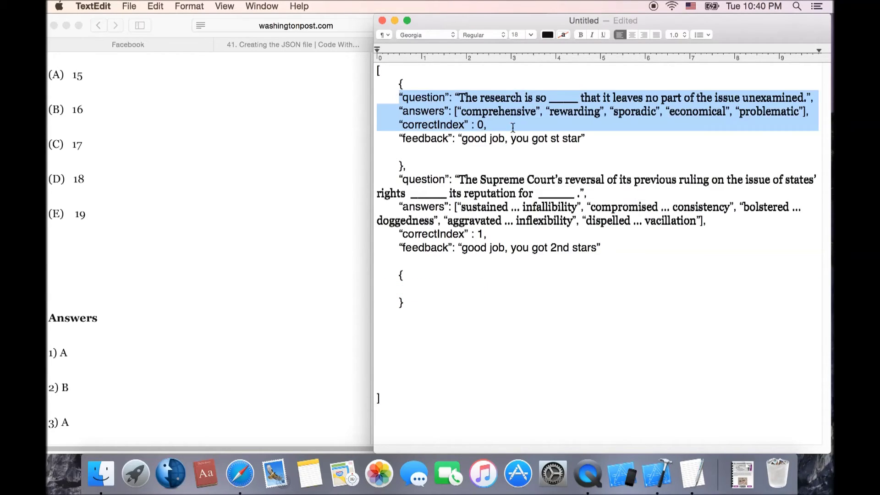
pyautogui.press('super+c')
pyautogui.click(410, 290)
pyautogui.press('super+v')
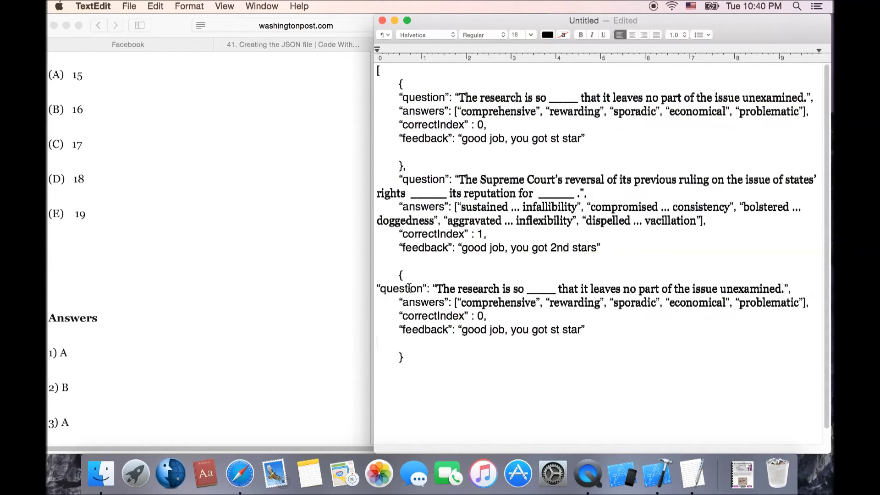
pyautogui.scroll(-1, 458, 310)
pyautogui.scroll(-1, 459, 310)
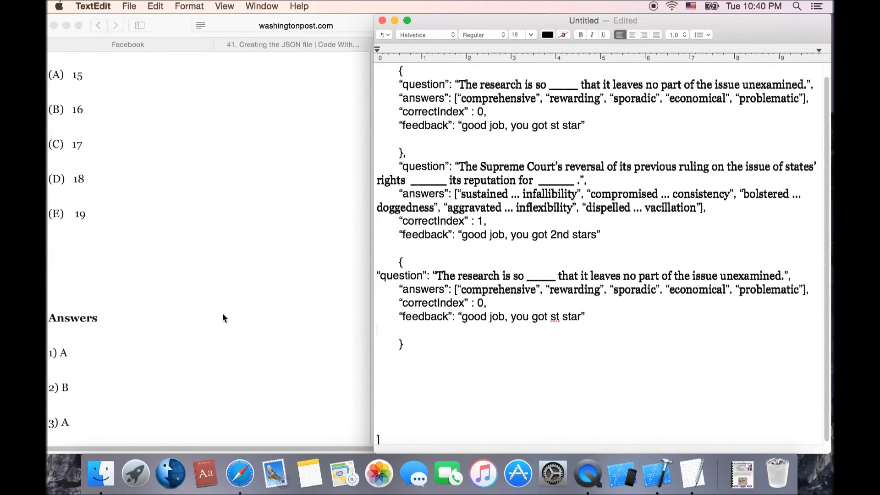
# Step: Replace the third entry's question with SAT question 3's sentence on early Greek philosophical thought
pyautogui.click(224, 296)
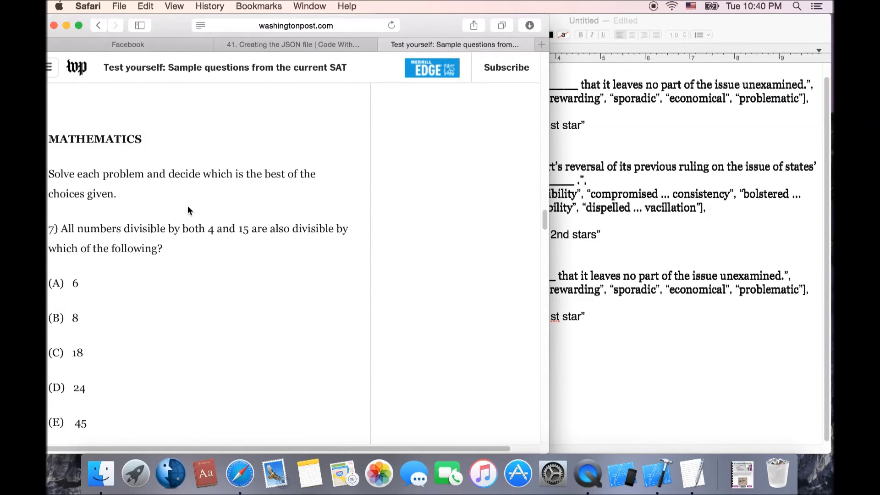
pyautogui.scroll(-10, 188, 206)
pyautogui.scroll(5, 188, 204)
pyautogui.scroll(5, 188, 206)
pyautogui.scroll(5, 188, 206)
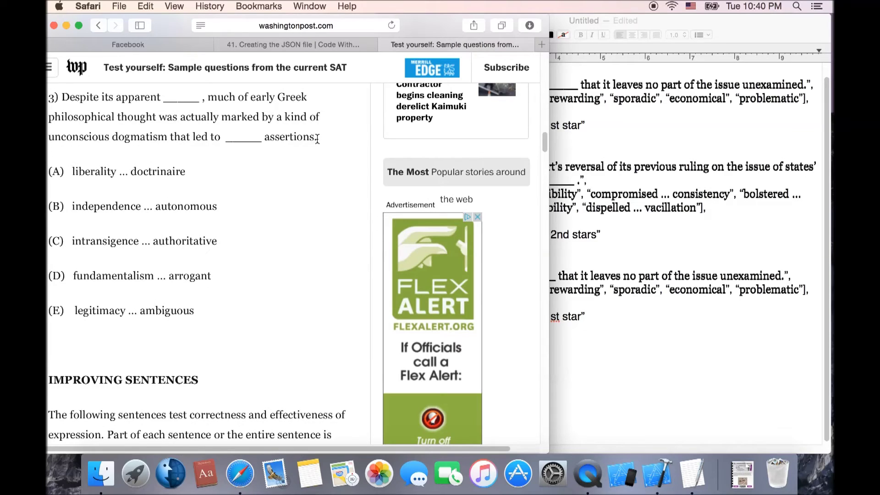
pyautogui.moveTo(317, 139); pyautogui.dragTo(64, 109)
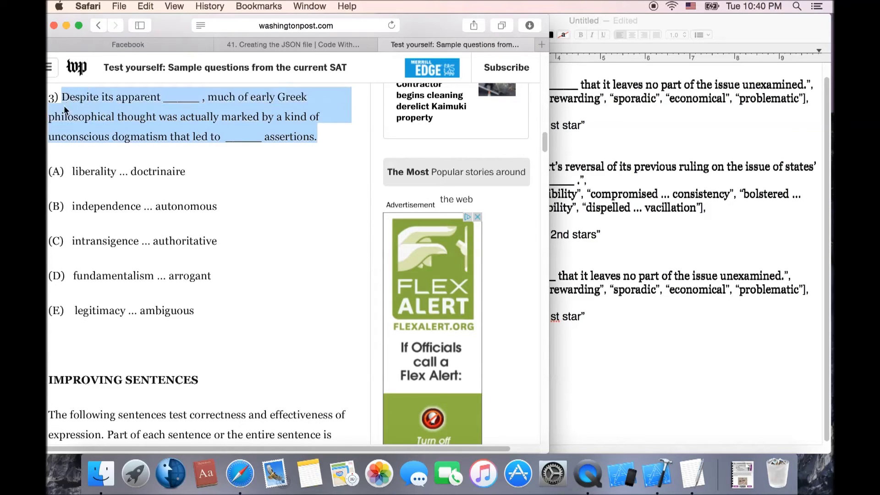
pyautogui.click(685, 315)
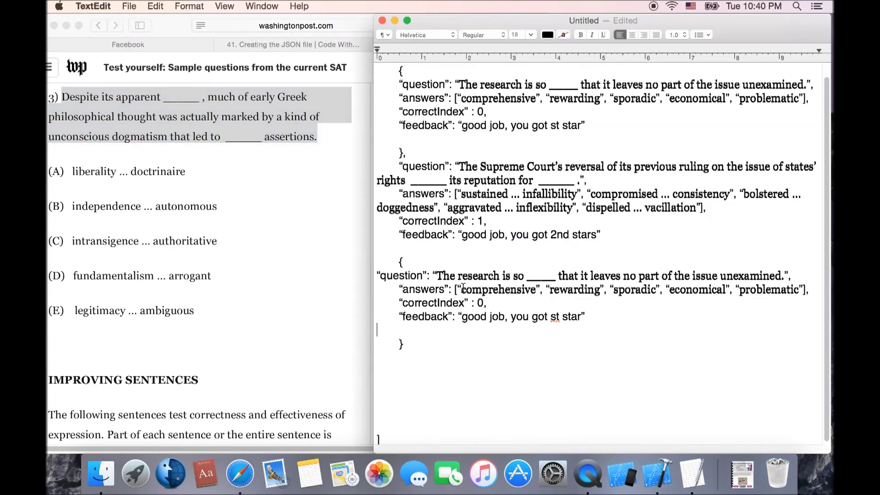
pyautogui.moveTo(436, 275); pyautogui.dragTo(782, 274)
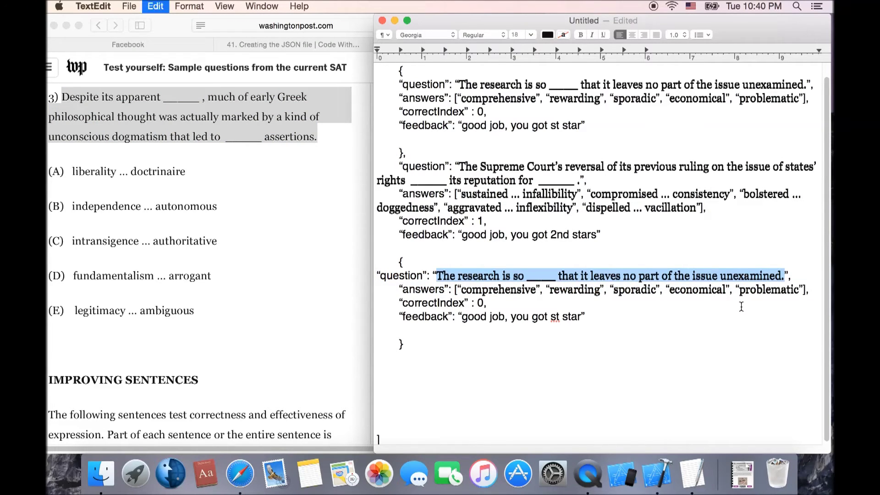
pyautogui.press('super+v')
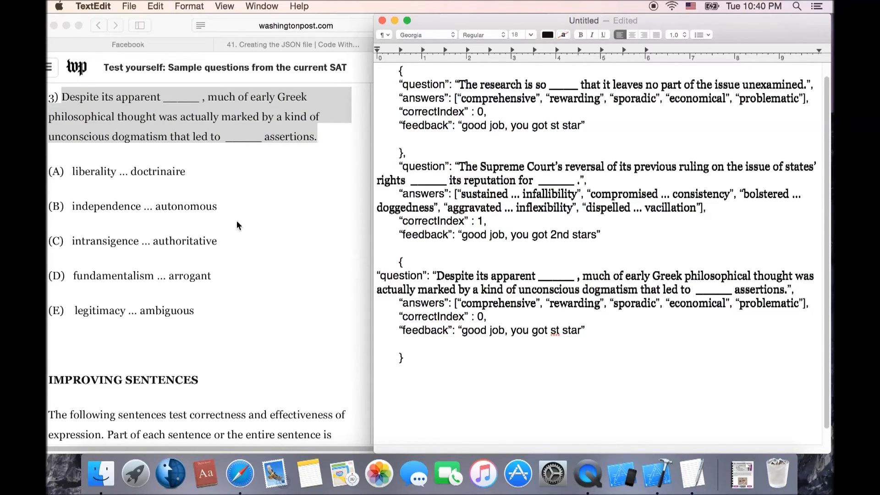
# Step: Copy answer choice A, 'liberality ... doctrinaire', from the SAT sample page
pyautogui.click(207, 175)
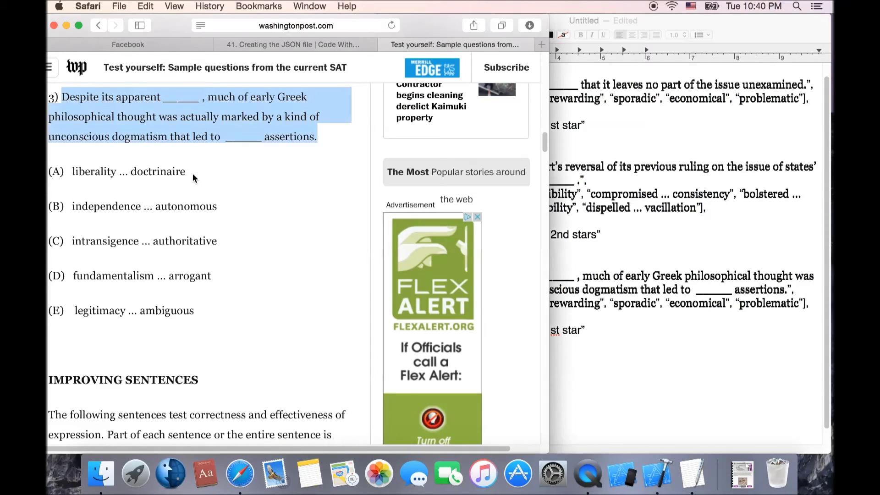
pyautogui.moveTo(187, 172); pyautogui.dragTo(70, 172)
pyautogui.press('super+c')
pyautogui.click(639, 332)
# Step: Replace comprehensive and rewarding with 'liberality ... doctrinaire' and 'independence ... autonomous'
pyautogui.click(639, 332)
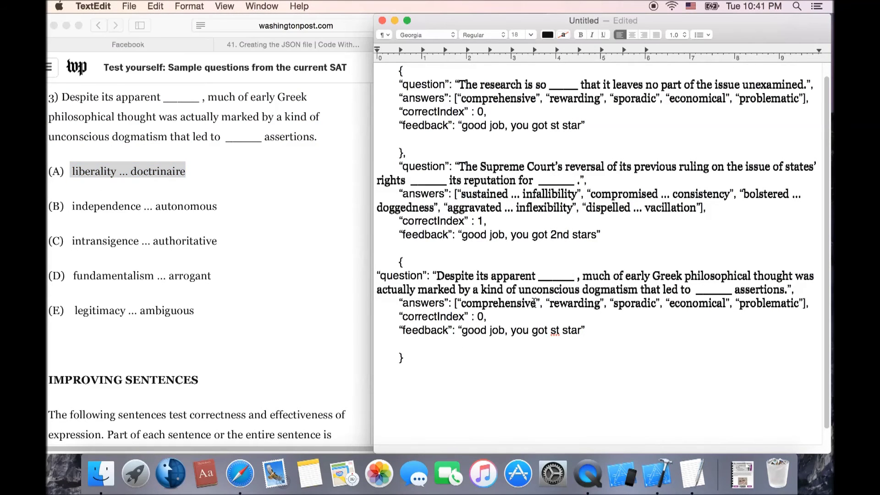
pyautogui.moveTo(535, 305); pyautogui.dragTo(460, 304)
pyautogui.press('super+v')
pyautogui.click(218, 209)
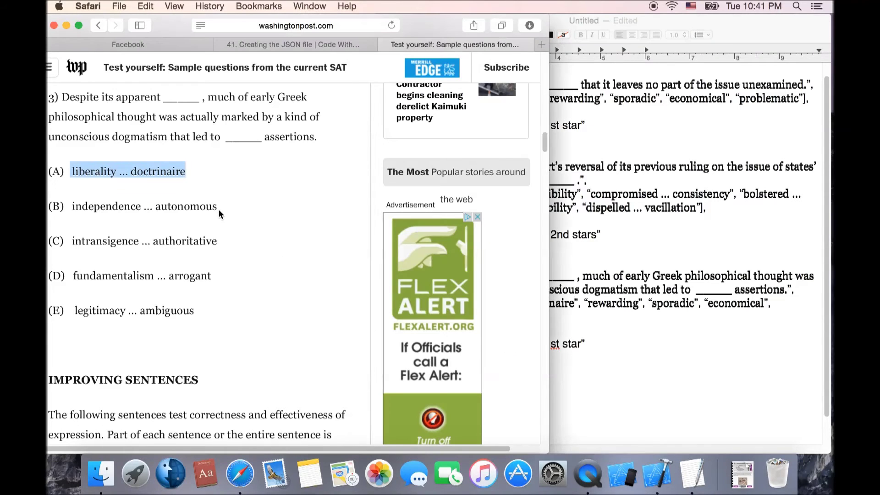
pyautogui.moveTo(218, 207); pyautogui.dragTo(71, 211)
pyautogui.press('super+c')
pyautogui.click(631, 322)
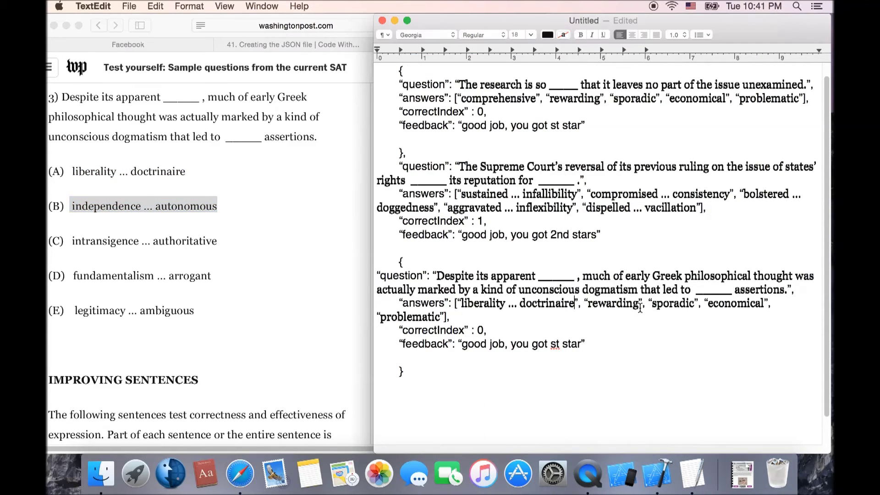
pyautogui.moveTo(640, 307); pyautogui.dragTo(590, 308)
pyautogui.press('super+v')
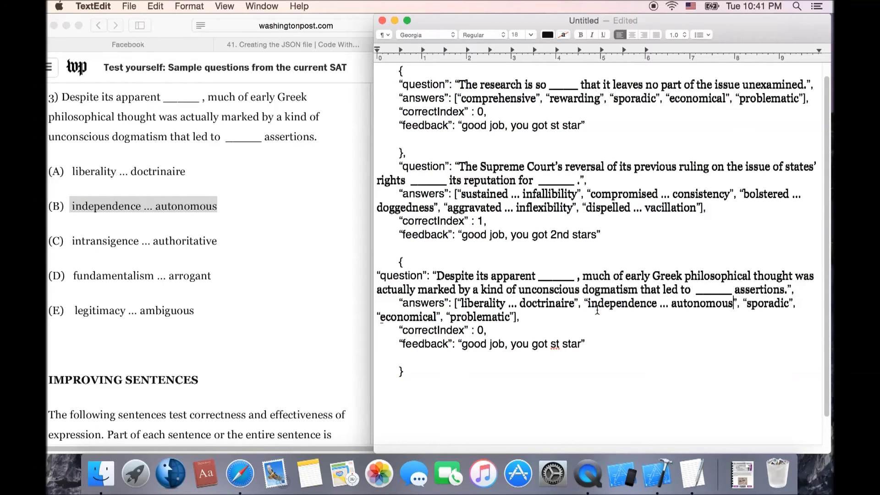
# Step: Replace sporadic and economical with 'intransigence ... authoritative' and 'fundamentalism ... arrogant'
pyautogui.click(222, 243)
pyautogui.moveTo(221, 243); pyautogui.dragTo(83, 246)
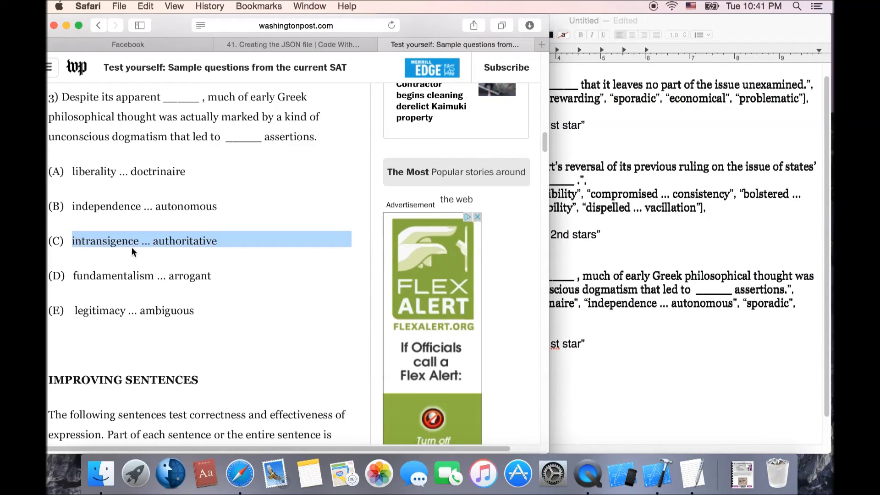
pyautogui.click(764, 344)
pyautogui.moveTo(748, 305); pyautogui.dragTo(789, 307)
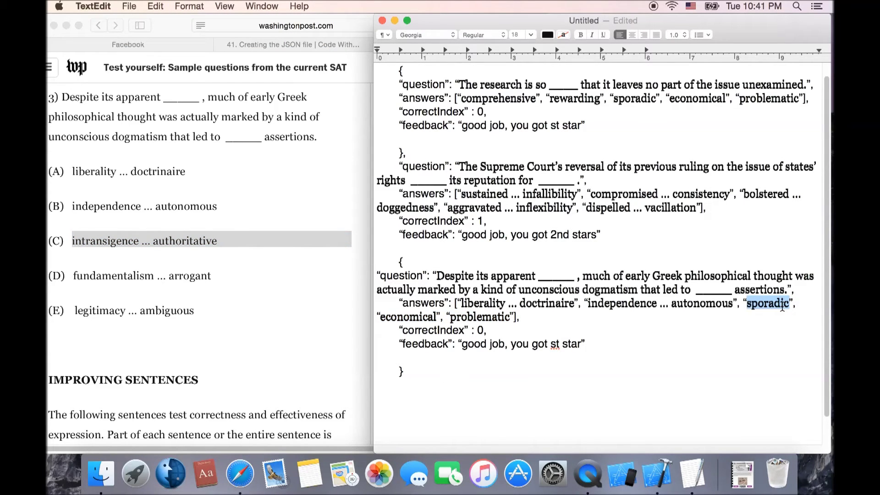
pyautogui.press('super+v')
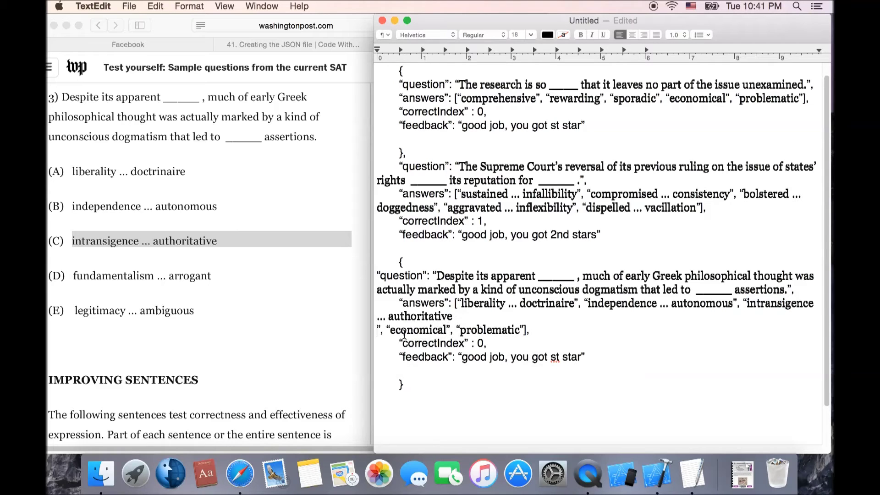
pyautogui.click(214, 281)
pyautogui.moveTo(211, 277); pyautogui.dragTo(204, 278)
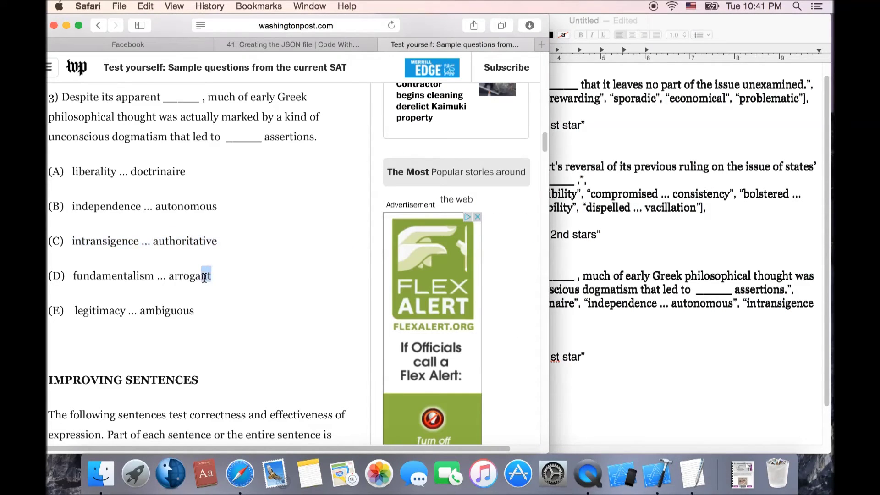
pyautogui.moveTo(204, 279); pyautogui.dragTo(73, 272)
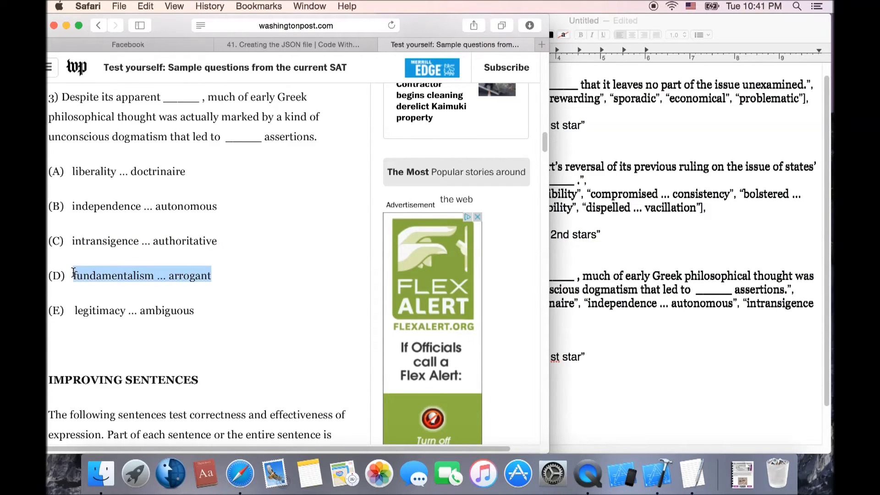
pyautogui.click(598, 389)
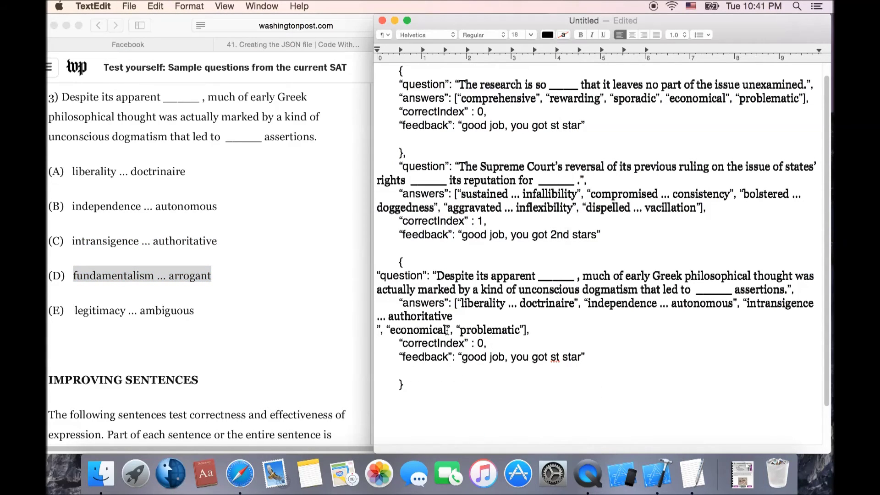
pyautogui.moveTo(446, 330); pyautogui.dragTo(390, 331)
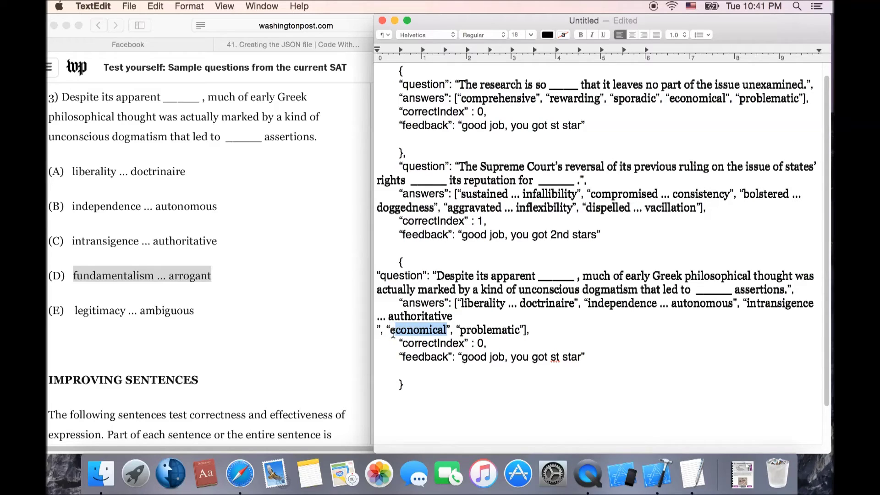
pyautogui.press('super+v')
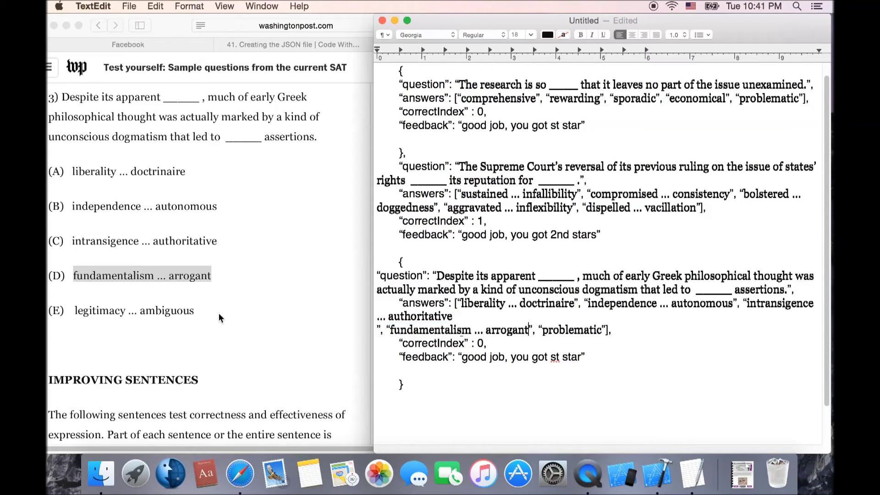
# Step: Replace problematic with choice E, 'legitimacy ... ambiguous'
pyautogui.click(172, 316)
pyautogui.moveTo(202, 313); pyautogui.dragTo(68, 314)
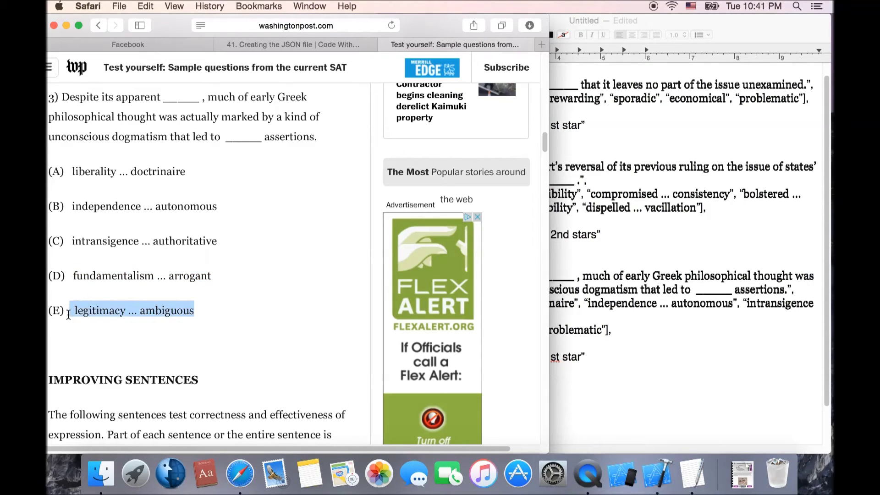
pyautogui.click(633, 351)
pyautogui.moveTo(599, 333); pyautogui.dragTo(542, 334)
pyautogui.press('super+v')
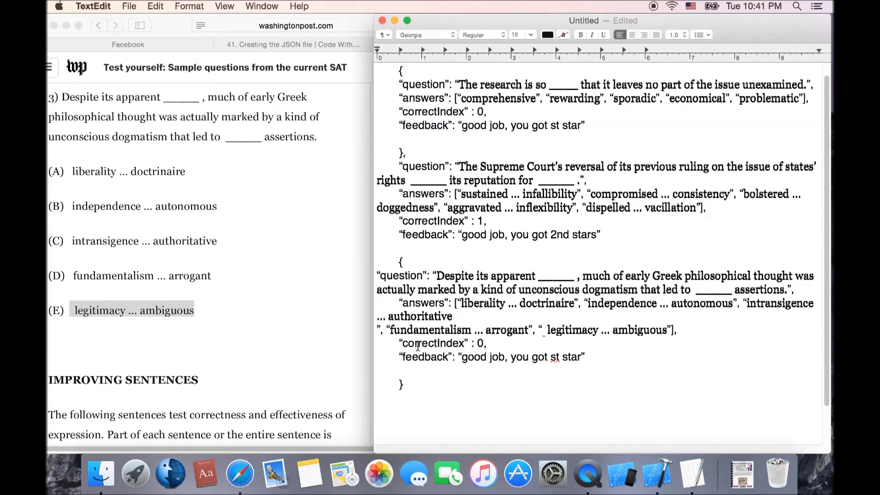
# Step: Fix the feedback stars to '1st star' and '3st star', and change '2nd stars' to '2nd star'
pyautogui.click(277, 320)
pyautogui.scroll(-5, 276, 323)
pyautogui.scroll(-3, 279, 323)
pyautogui.scroll(-5, 278, 321)
pyautogui.scroll(-5, 278, 322)
pyautogui.scroll(-5, 278, 322)
pyautogui.scroll(-3, 279, 322)
pyautogui.scroll(-4, 272, 329)
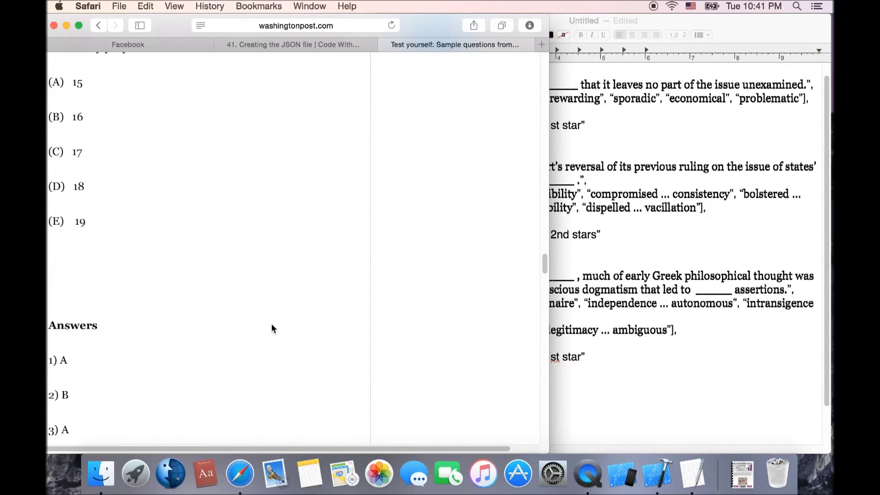
pyautogui.scroll(-1, 192, 357)
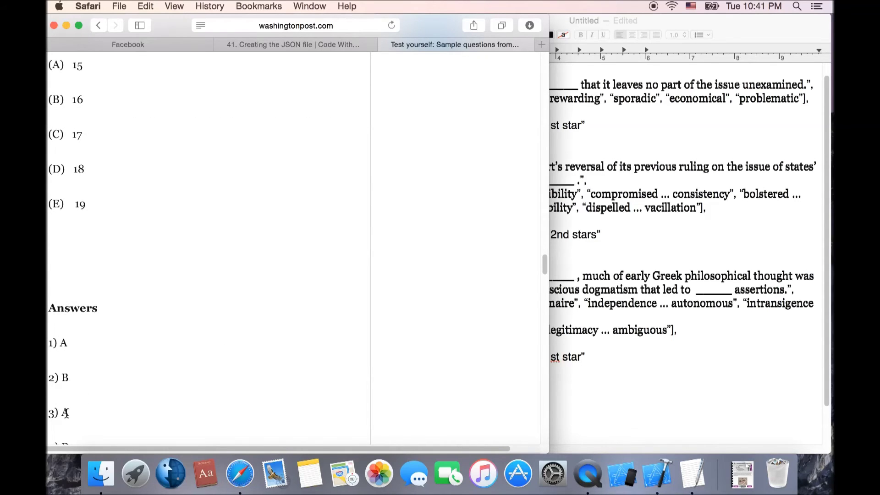
pyautogui.click(716, 349)
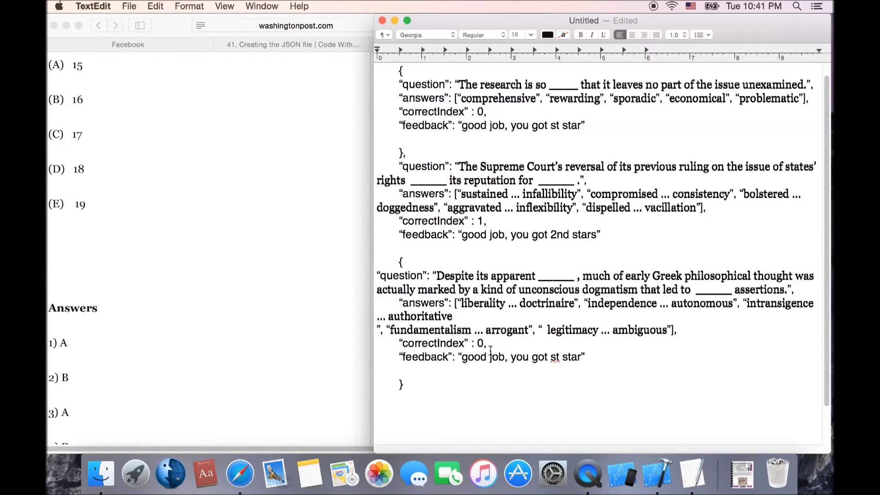
pyautogui.scroll(1, 517, 256)
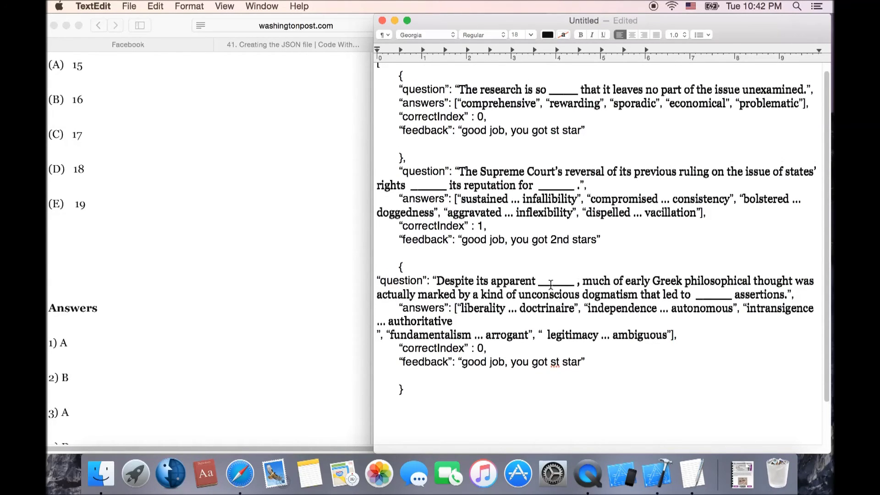
pyautogui.scroll(1, 550, 183)
pyautogui.click(552, 139)
pyautogui.write('1')
pyautogui.click(550, 372)
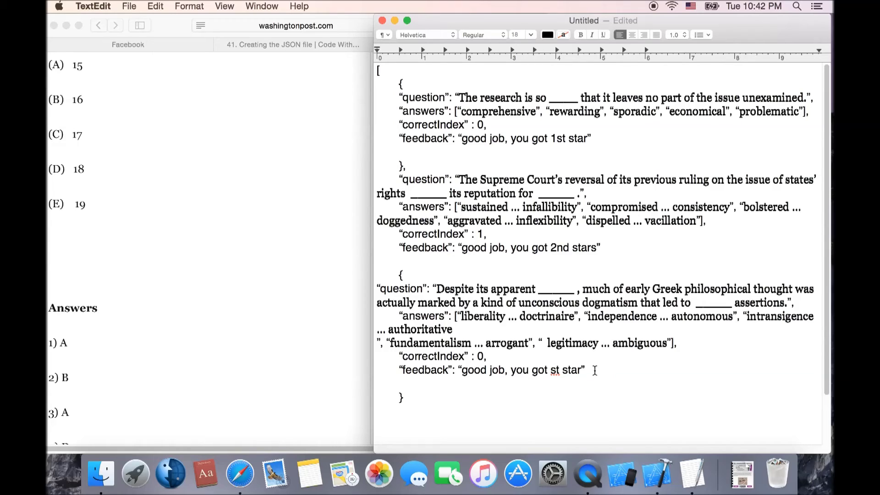
pyautogui.write('3')
pyautogui.press('BackSpace')
pyautogui.click(242, 238)
# Step: Append a new empty object ', { }' after the last closing brace, with a blank line inside
pyautogui.scroll(-10, 238, 235)
pyautogui.scroll(5, 174, 216)
pyautogui.scroll(5, 166, 211)
pyautogui.scroll(-10, 163, 211)
pyautogui.scroll(15, 163, 210)
pyautogui.scroll(5, 163, 209)
pyautogui.scroll(5, 163, 210)
pyautogui.scroll(10, 163, 209)
pyautogui.scroll(-1, 162, 208)
pyautogui.scroll(-5, 163, 211)
pyautogui.scroll(-3, 163, 211)
pyautogui.scroll(8, 163, 211)
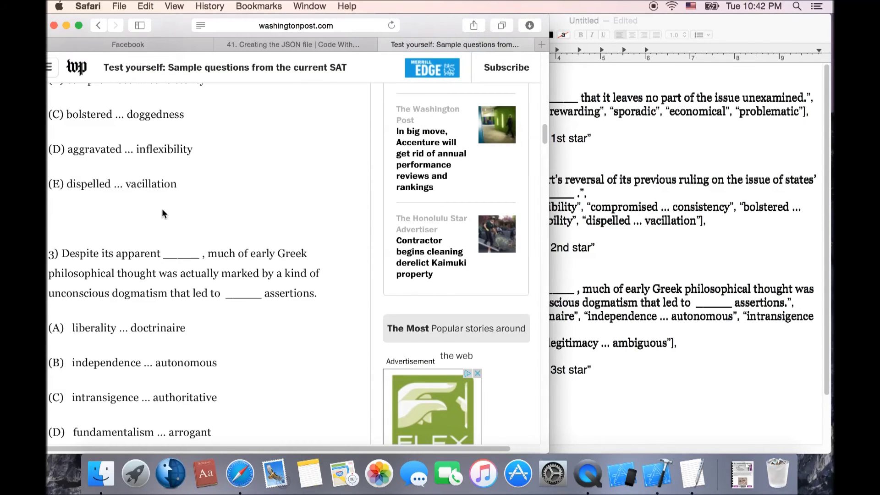
pyautogui.scroll(-2, 163, 210)
pyautogui.scroll(2, 174, 211)
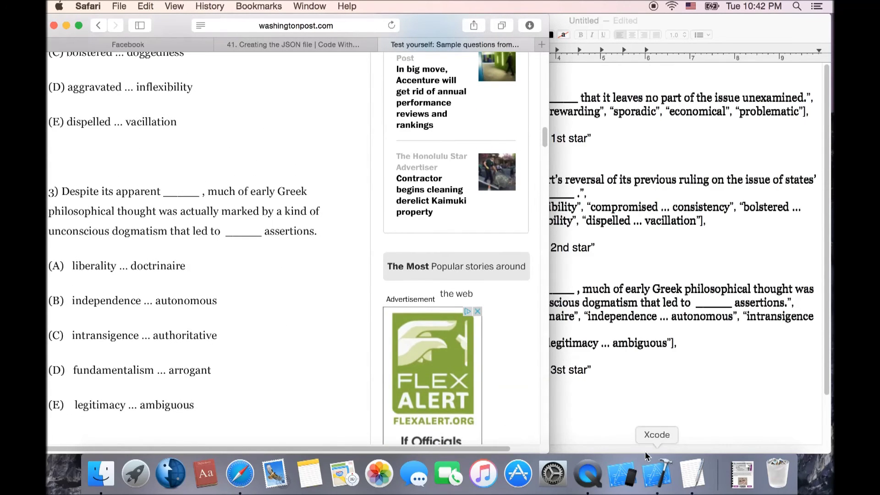
pyautogui.click(613, 384)
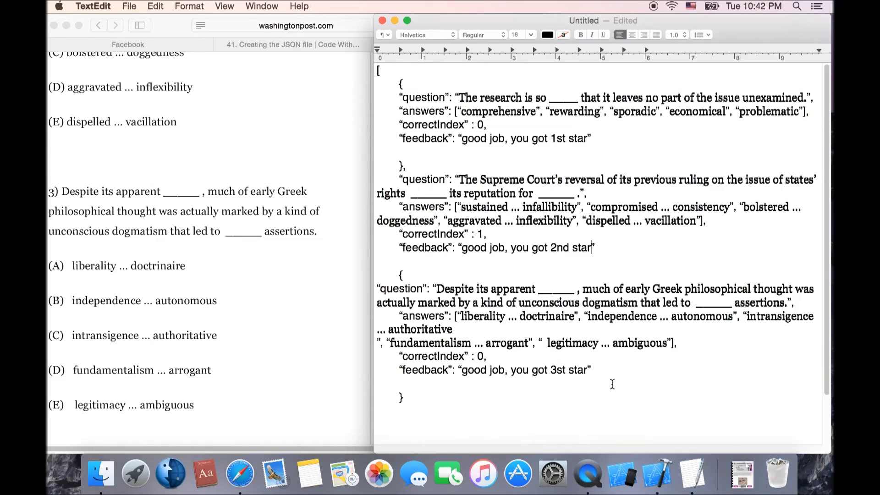
pyautogui.scroll(-1, 435, 403)
pyautogui.click(407, 399)
pyautogui.write(', { ')
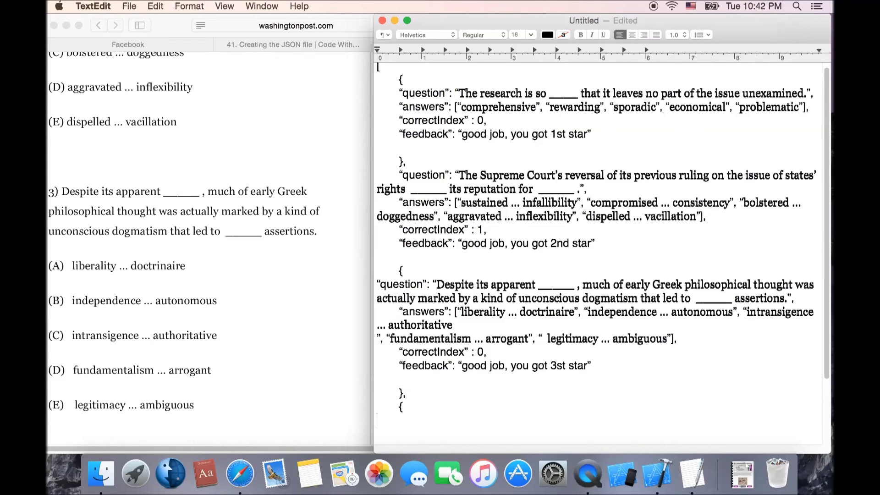
pyautogui.write('}')
pyautogui.click(399, 420)
pyautogui.press('Return')
# Step: Paste the first question's fields into the new object and start retyping its question as 'sau khi'
pyautogui.moveTo(400, 93); pyautogui.dragTo(596, 136)
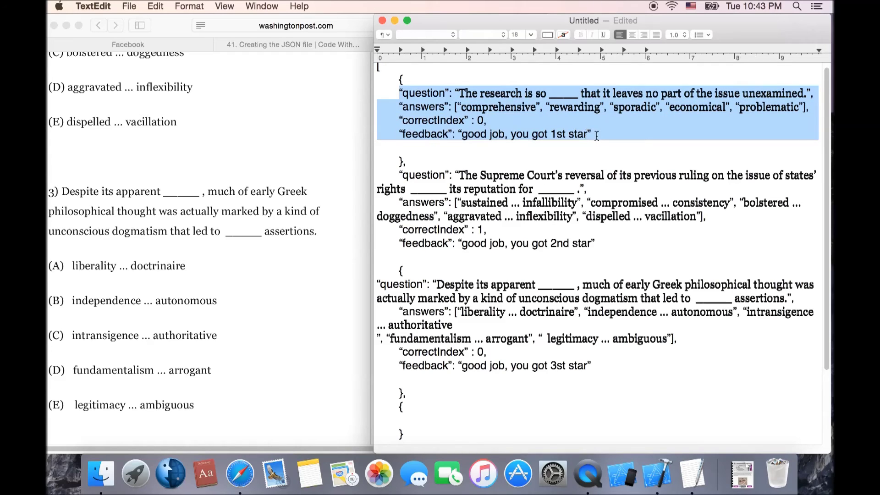
pyautogui.click(408, 421)
pyautogui.hotkey('ctrl', 'v')
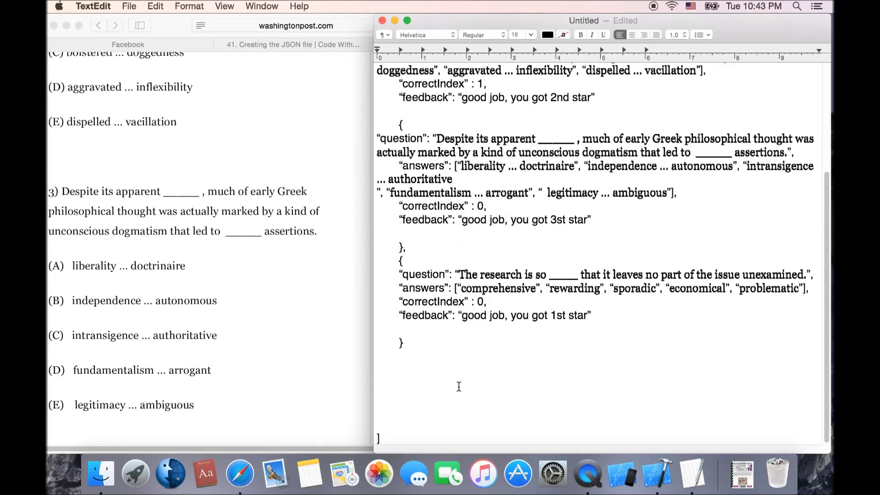
pyautogui.moveTo(457, 275); pyautogui.dragTo(806, 278)
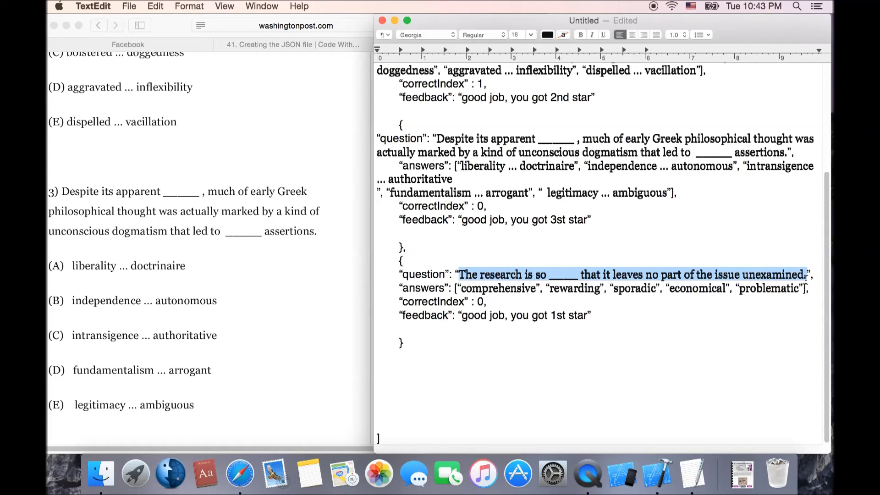
pyautogui.write('sau khi')
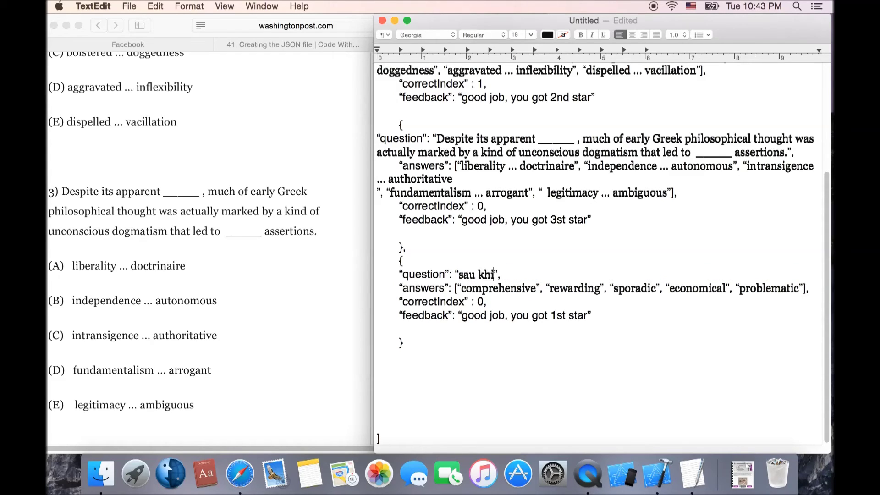
# Step: Retype the fourth question as 'after watching this tutorial ,should you tell your friends about this video?'
pyautogui.press('BackSpace')
pyautogui.press('BackSpace')
pyautogui.press('BackSpace')
pyautogui.press('BackSpace')
pyautogui.press('BackSpace')
pyautogui.press('BackSpace')
pyautogui.press('BackSpace')
pyautogui.write('after ')
pyautogui.write('watching ')
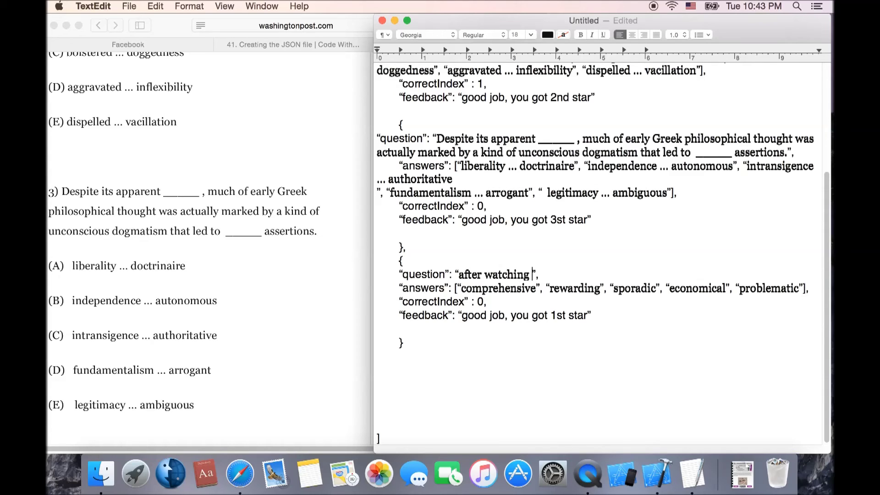
pyautogui.write('this tutorial ,')
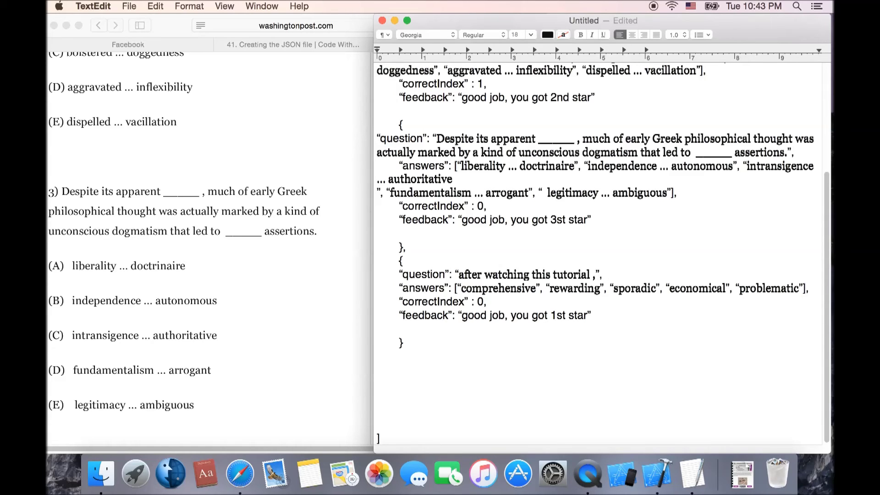
pyautogui.write('should you')
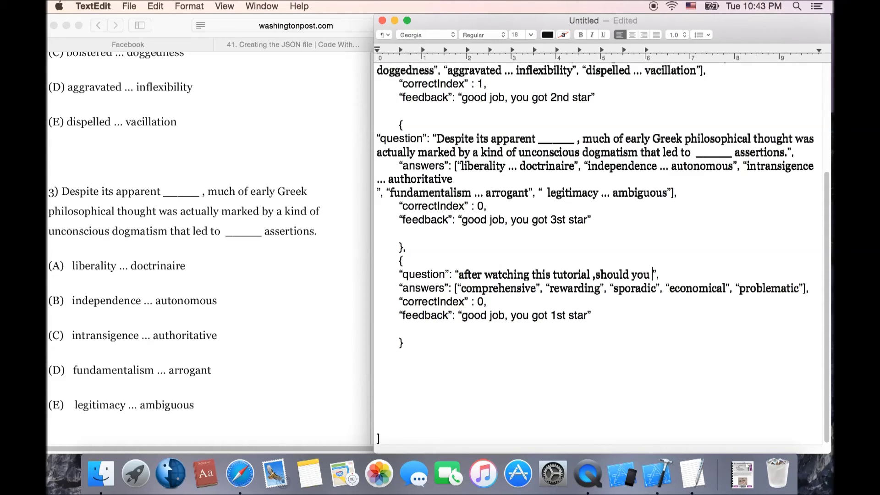
pyautogui.write('tell your friends about this ')
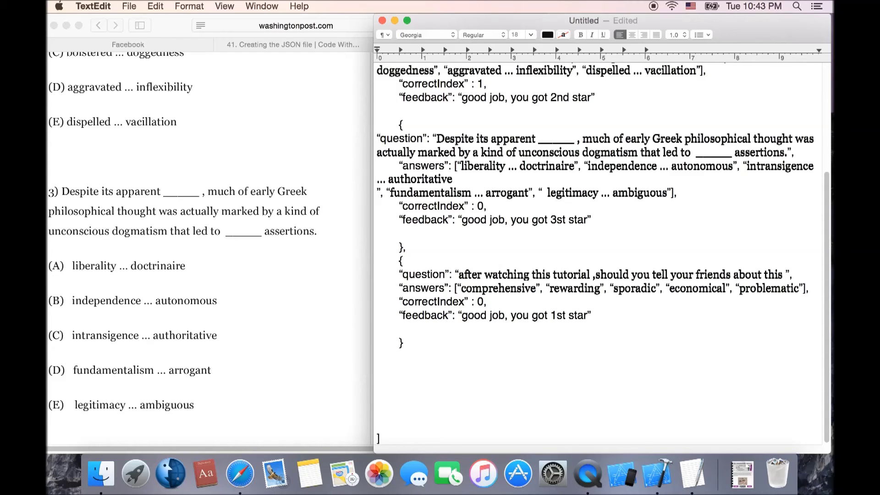
pyautogui.write('video')
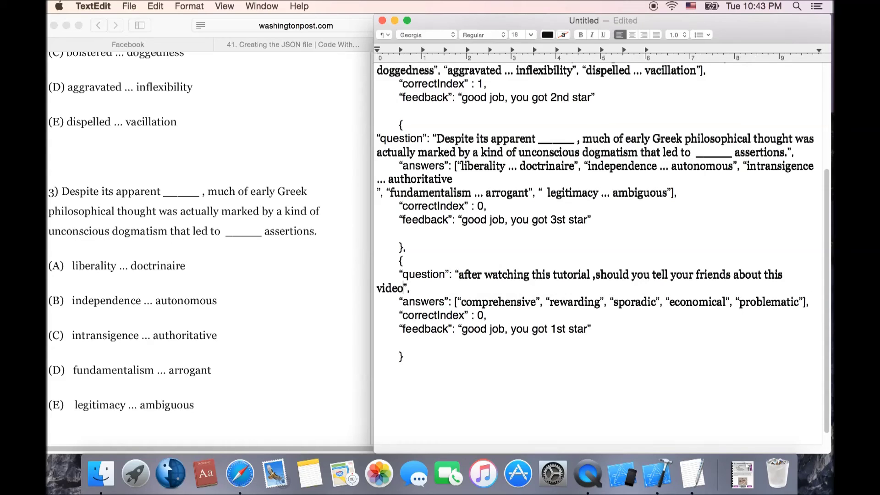
pyautogui.write('?')
pyautogui.click(606, 302)
# Step: Delete the sporadic, economical and problematic answers and change 'should' to 'will' in the question
pyautogui.moveTo(606, 304); pyautogui.dragTo(802, 303)
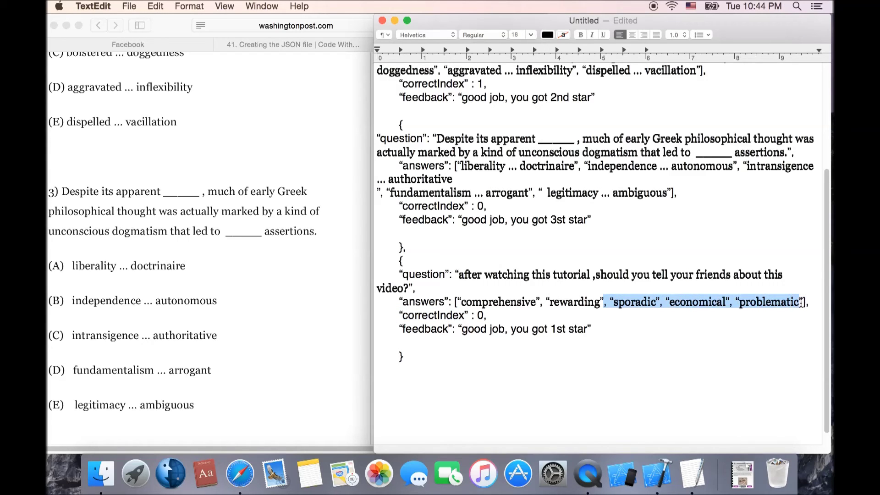
pyautogui.press('BackSpace')
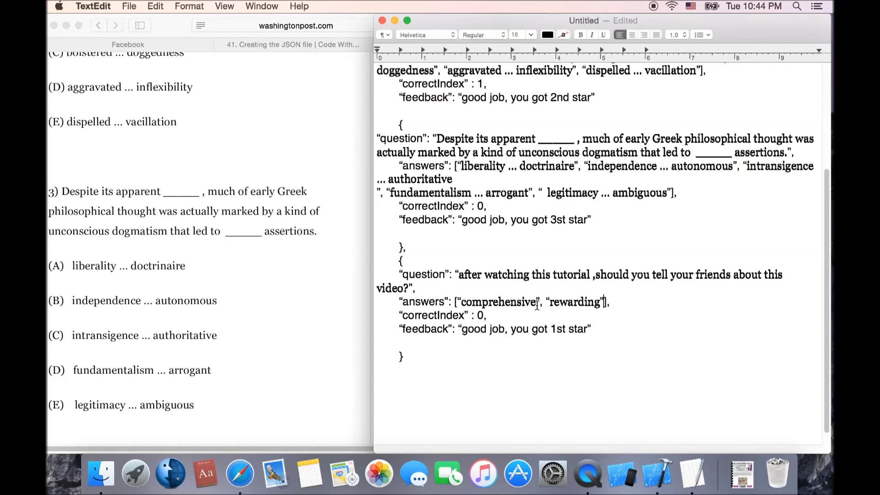
pyautogui.moveTo(537, 304); pyautogui.dragTo(461, 305)
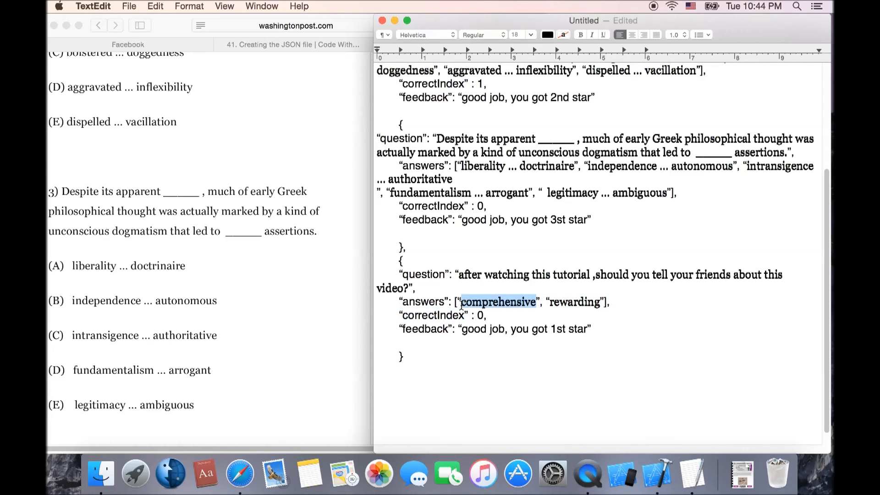
pyautogui.moveTo(632, 275); pyautogui.dragTo(596, 279)
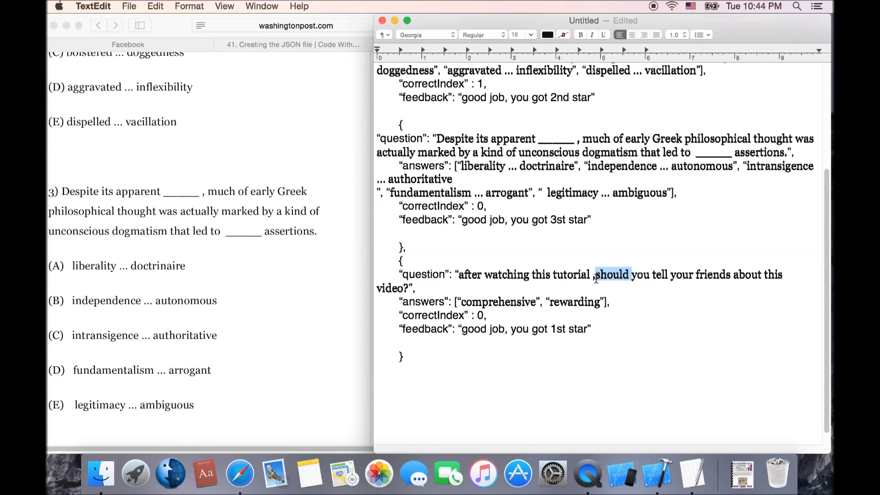
pyautogui.write('will')
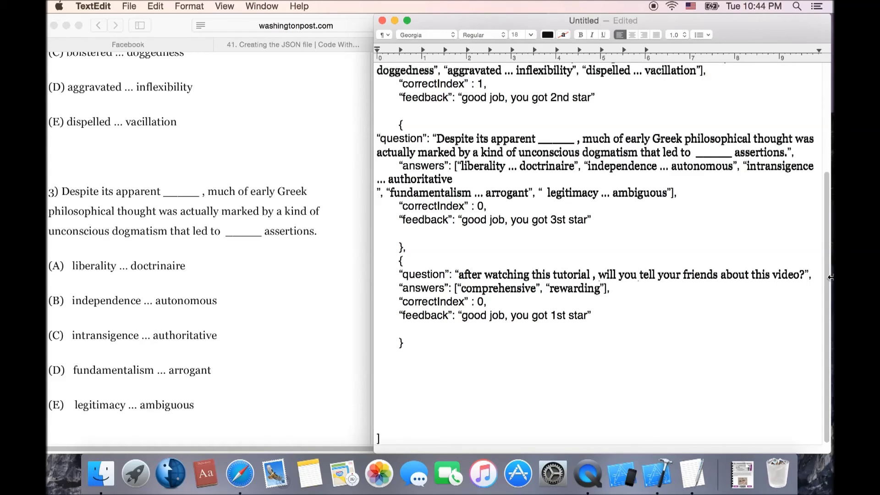
# Step: Replace the remaining answers with 'Yes' and 'No' and begin retyping the feedback as 'you are'
pyautogui.moveTo(536, 288); pyautogui.dragTo(462, 288)
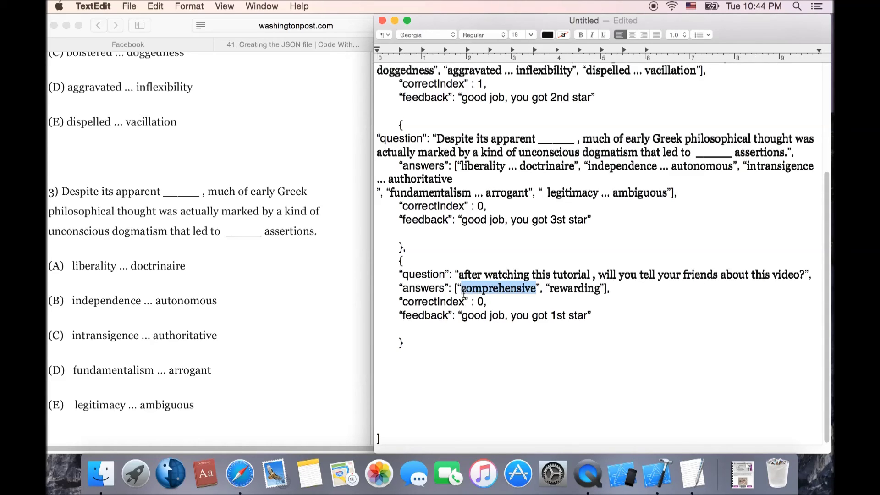
pyautogui.write('yes')
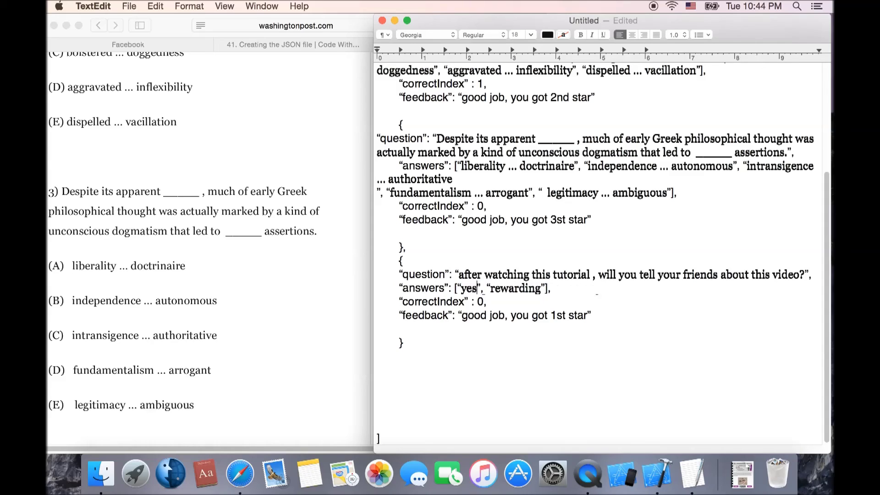
pyautogui.click(462, 288)
pyautogui.press('Right')
pyautogui.press('BackSpace')
pyautogui.write('Y')
pyautogui.moveTo(542, 288); pyautogui.dragTo(493, 289)
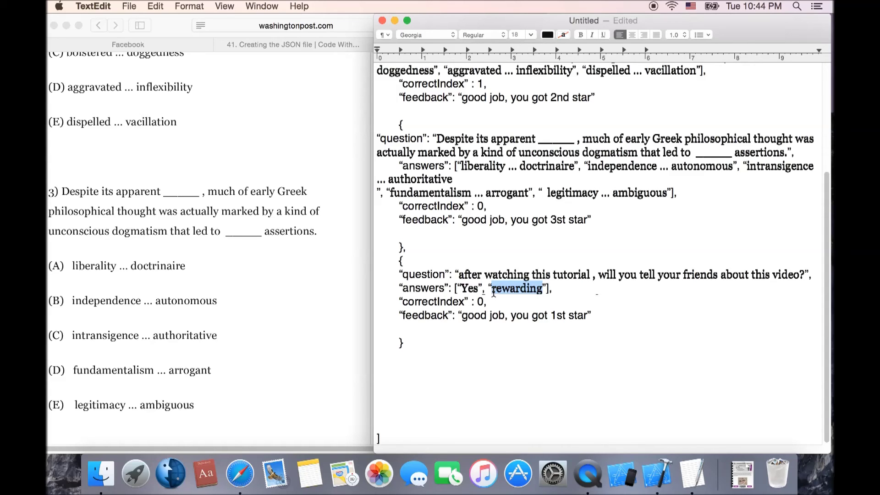
pyautogui.write('No')
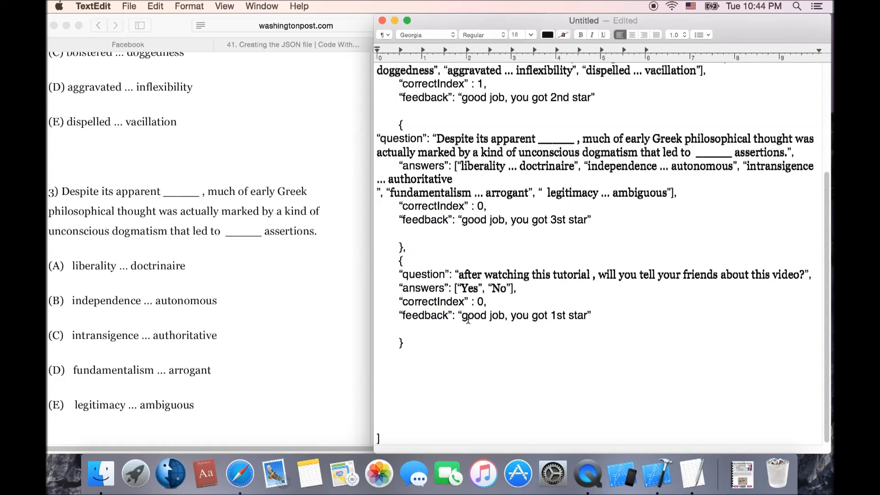
pyautogui.moveTo(461, 316); pyautogui.dragTo(587, 317)
pyautogui.write('you are')
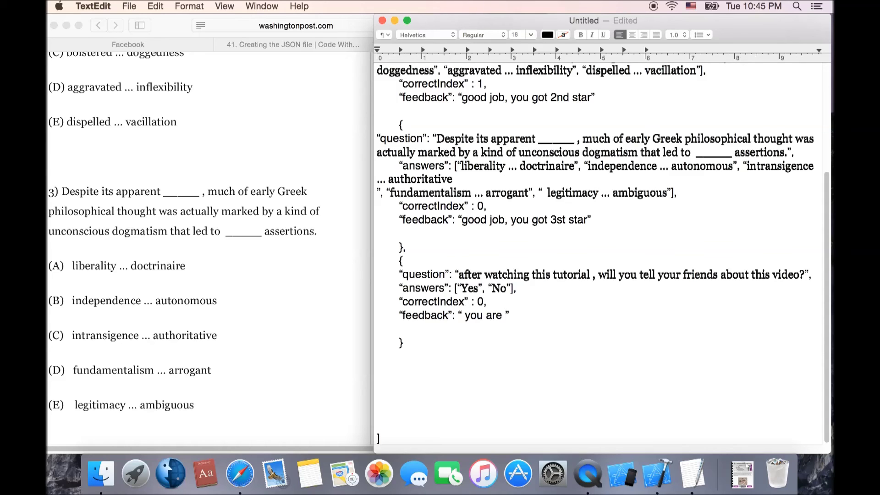
# Step: Retype the fourth entry's feedback as 'thank you for your supporting'
pyautogui.press('BackSpace')
pyautogui.press('BackSpace')
pyautogui.press('BackSpace')
pyautogui.press('BackSpace')
pyautogui.press('BackSpace')
pyautogui.press('BackSpace')
pyautogui.press('BackSpace')
pyautogui.write('thank you Ifo')
pyautogui.press('BackSpace')
pyautogui.press('BackSpace')
pyautogui.press('BackSpace')
pyautogui.write('for your support')
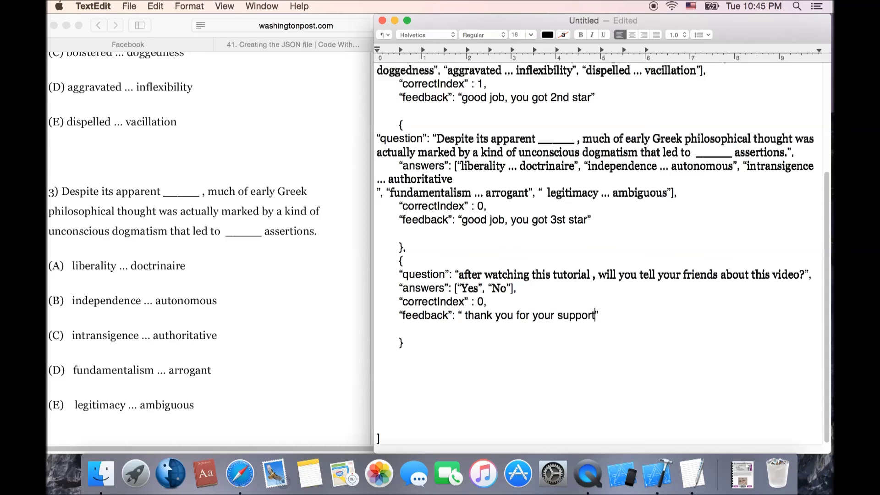
pyautogui.write('ing')
# Step: Maximize the window and convert the document with Format > Make Plain Text
pyautogui.click(407, 21)
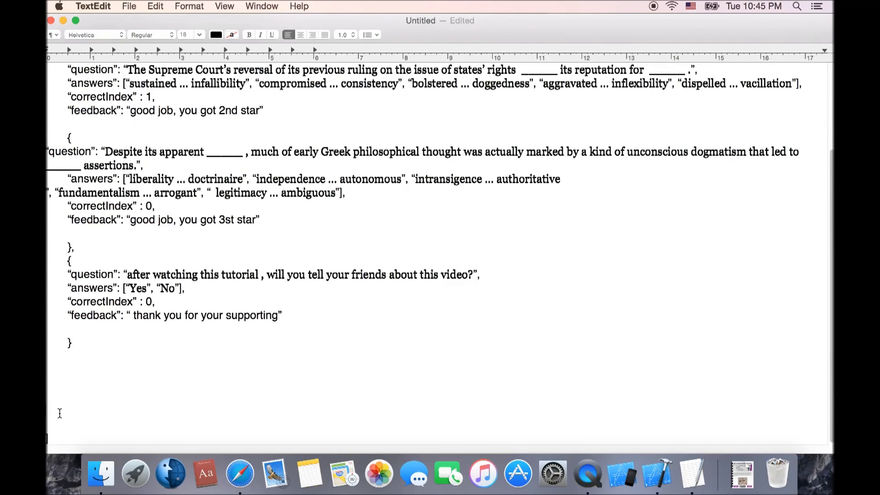
pyautogui.scroll(3, 59, 413)
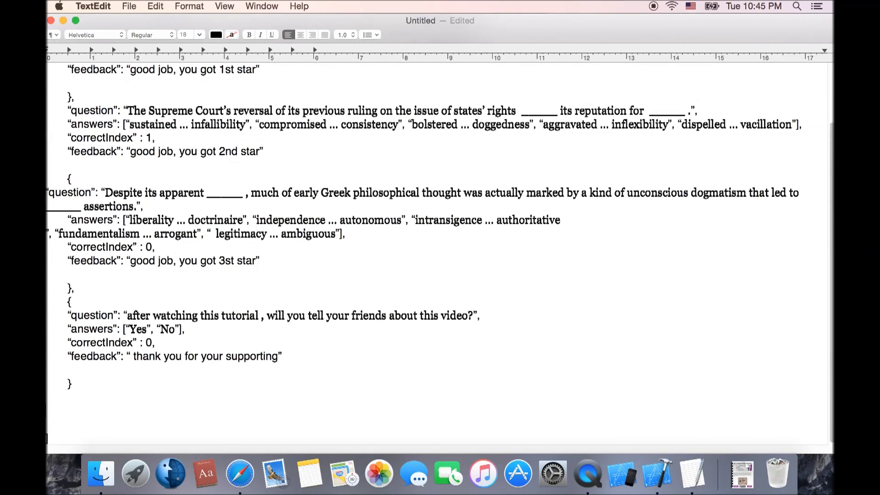
pyautogui.scroll(1, 46, 439)
pyautogui.scroll(1, 96, 418)
pyautogui.scroll(-1, 96, 419)
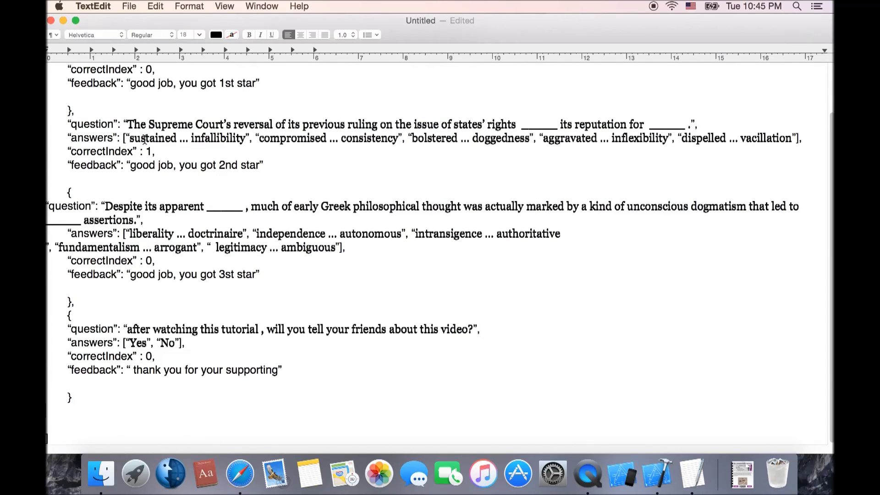
pyautogui.click(190, 7)
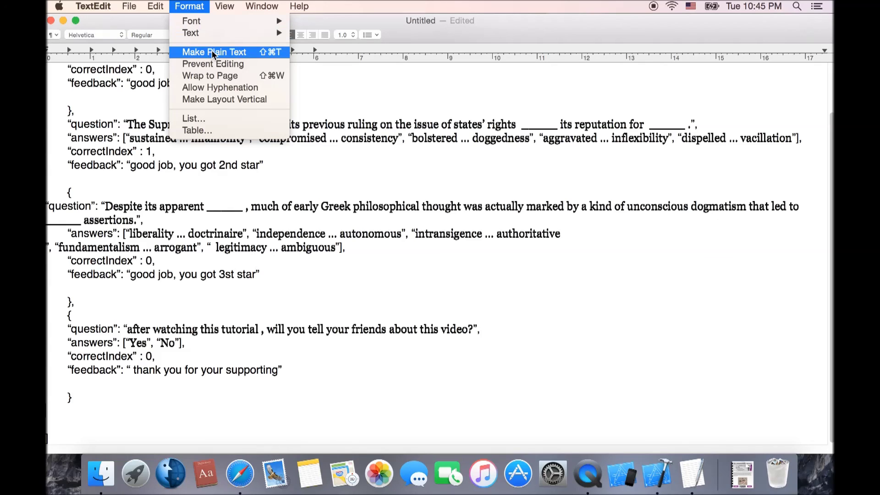
pyautogui.click(237, 52)
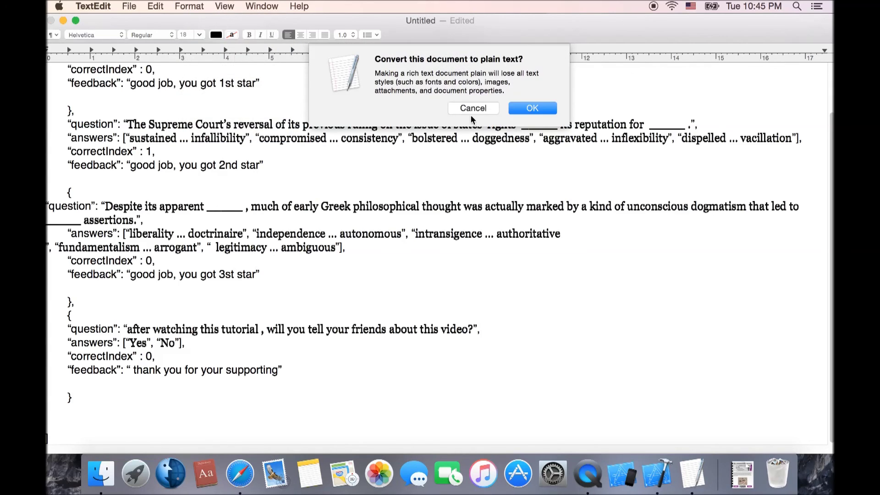
pyautogui.click(539, 108)
# Step: Start saving the document with the file name cauHoiTracNghiem.json
pyautogui.press('super+s')
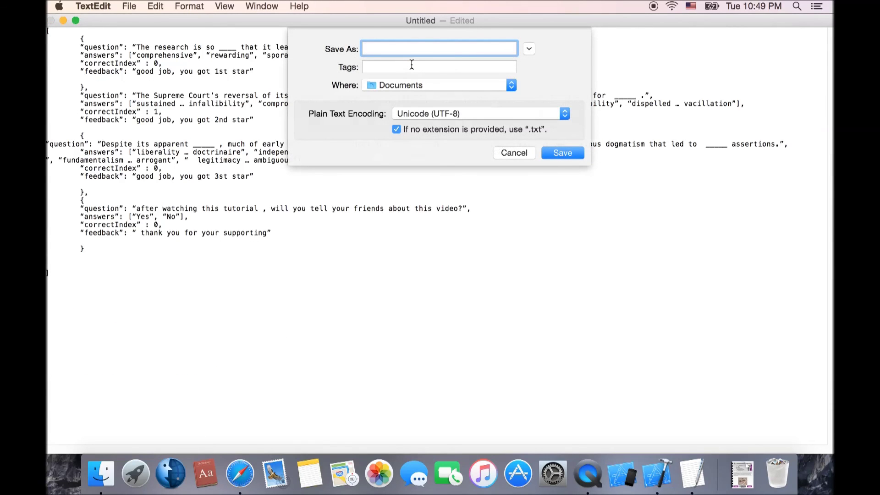
pyautogui.write('cau')
pyautogui.write('Hoi')
pyautogui.write('Tra')
pyautogui.press('BackSpace')
pyautogui.write('racNghiem.')
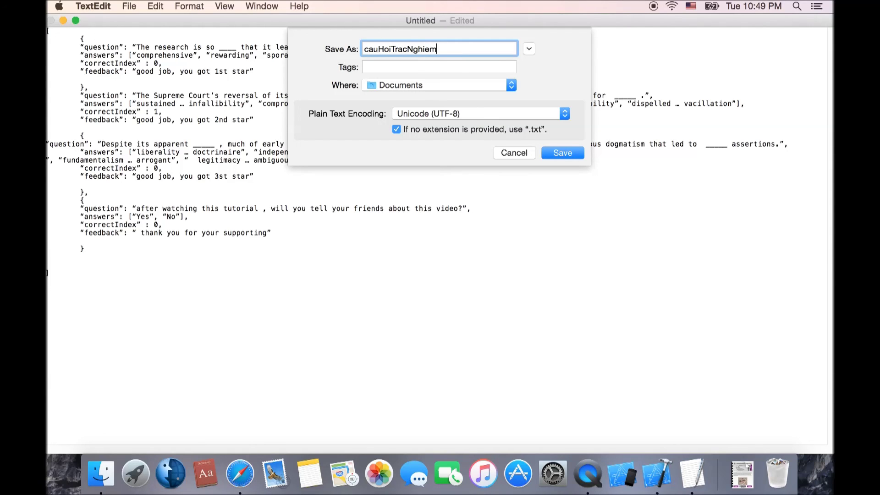
pyautogui.write('json')
# Step: Save as cauHoiTracNghiem.json choosing Use .json, then minimize and restore the window from the Dock
pyautogui.click(558, 155)
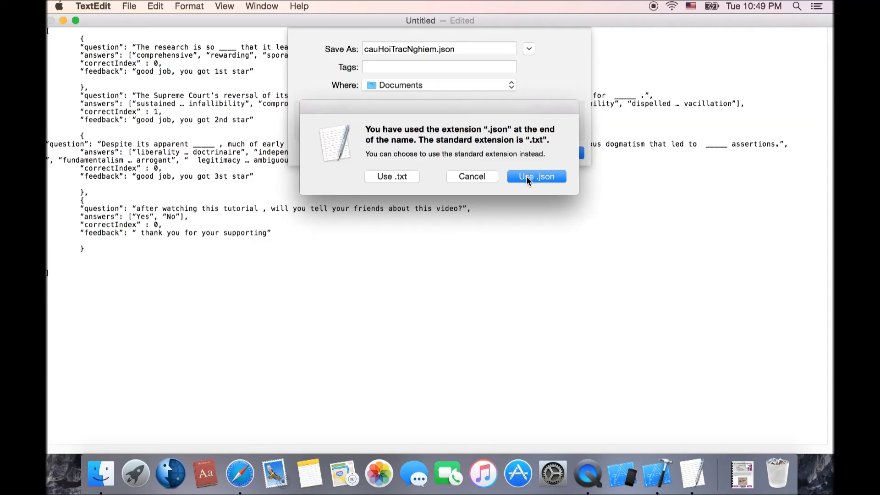
pyautogui.click(527, 178)
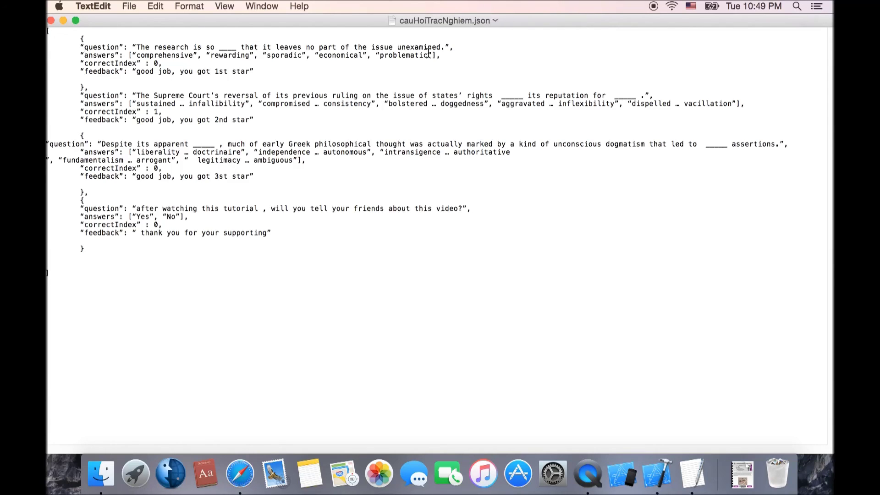
pyautogui.click(62, 20)
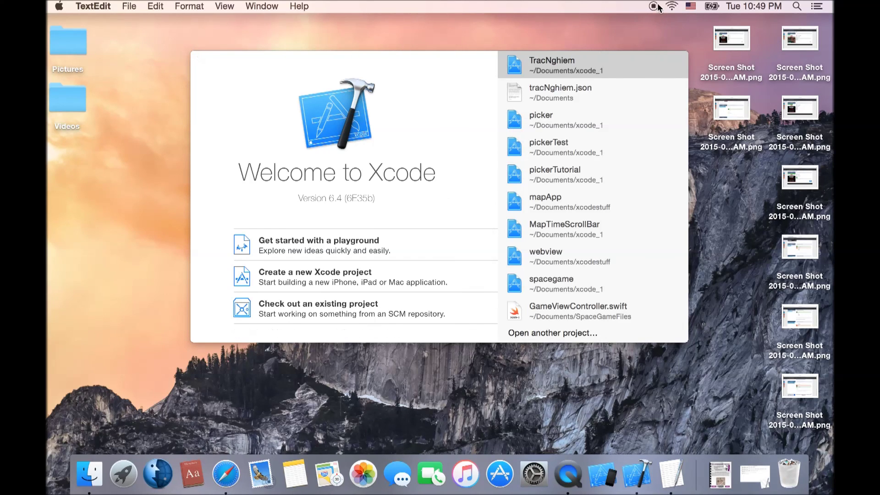
pyautogui.click(672, 471)
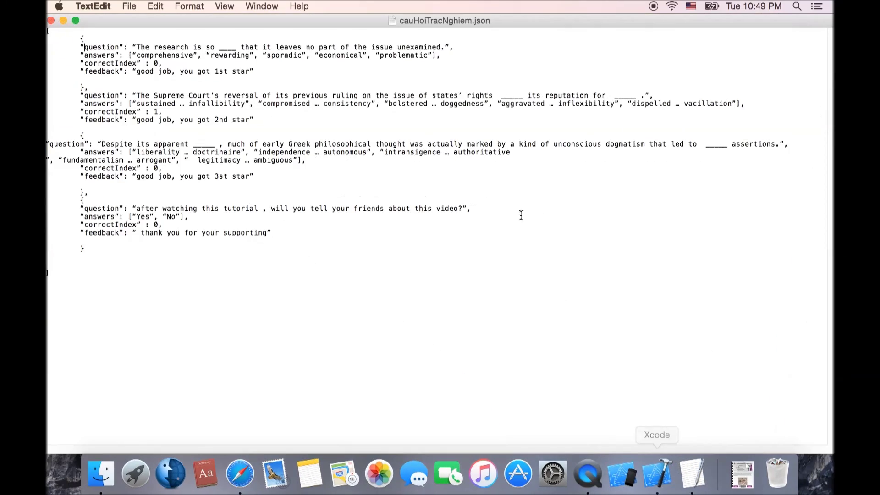